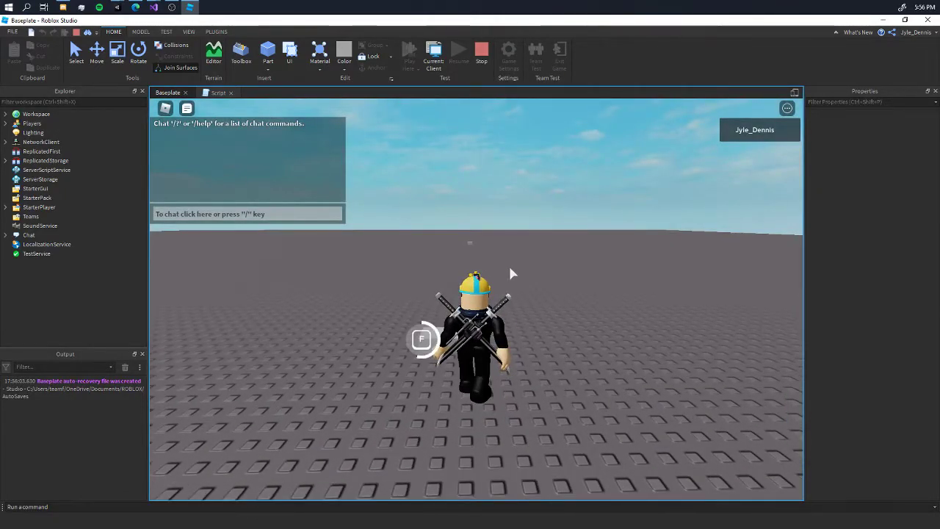
Walk and jump the avatar around the grey part in the running playtest to view its F-key proximity prompt.
key(w)
key(space)
right_drag(510, 268, 510, 268)
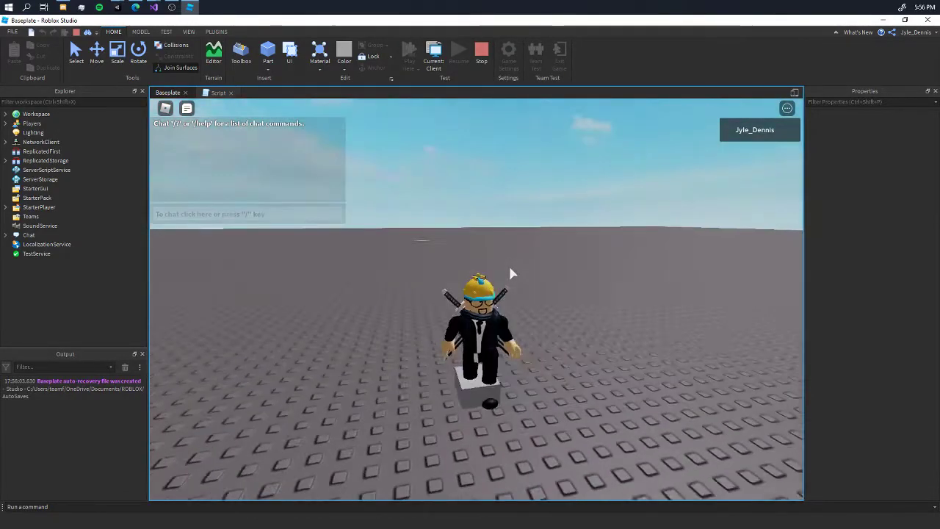
key(space)
key(a)
key(d)
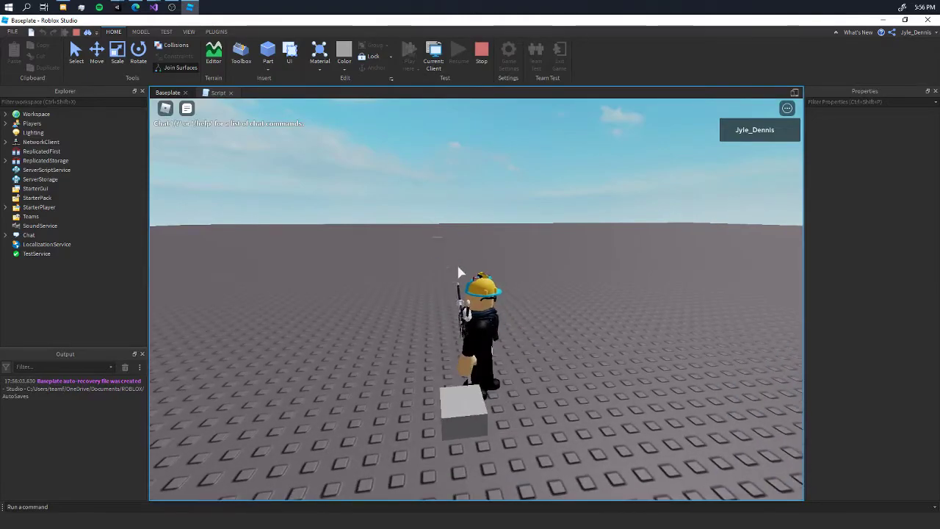
key(w)
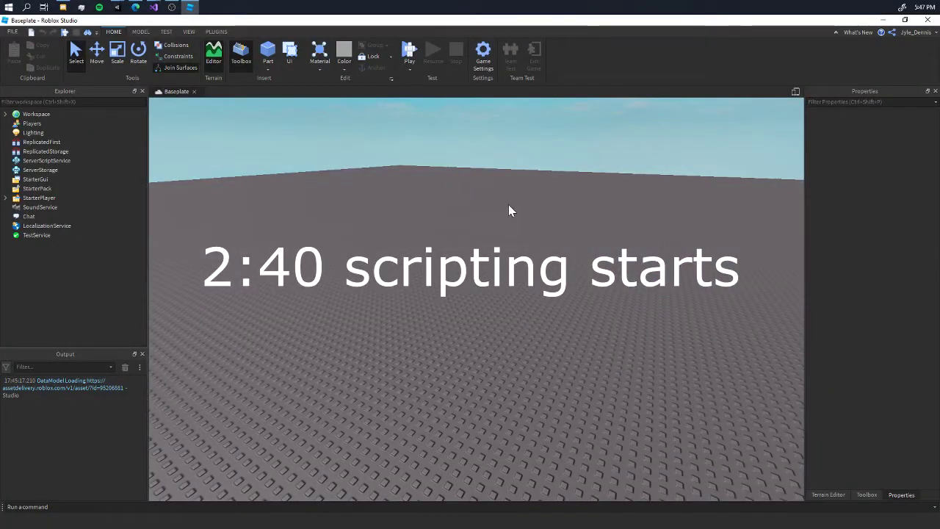
right_drag(523, 203, 523, 203)
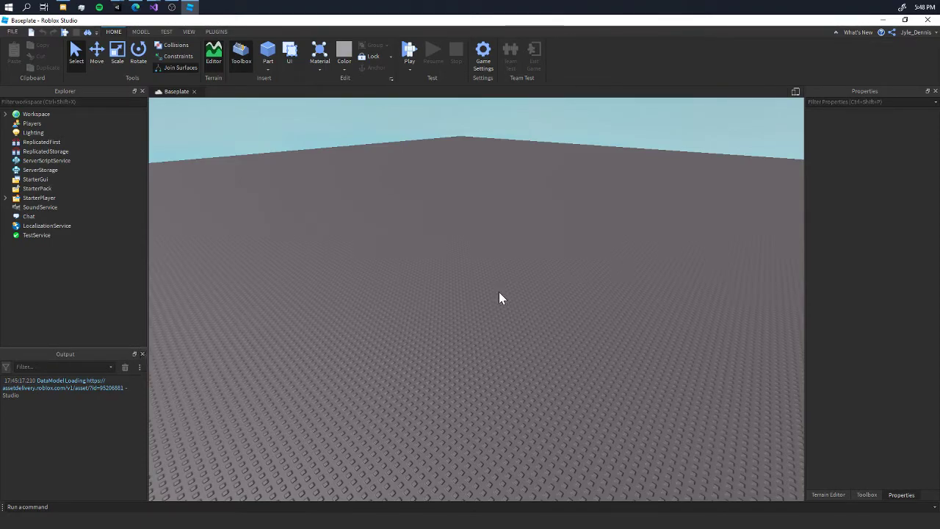
scroll(511, 288, up, 5)
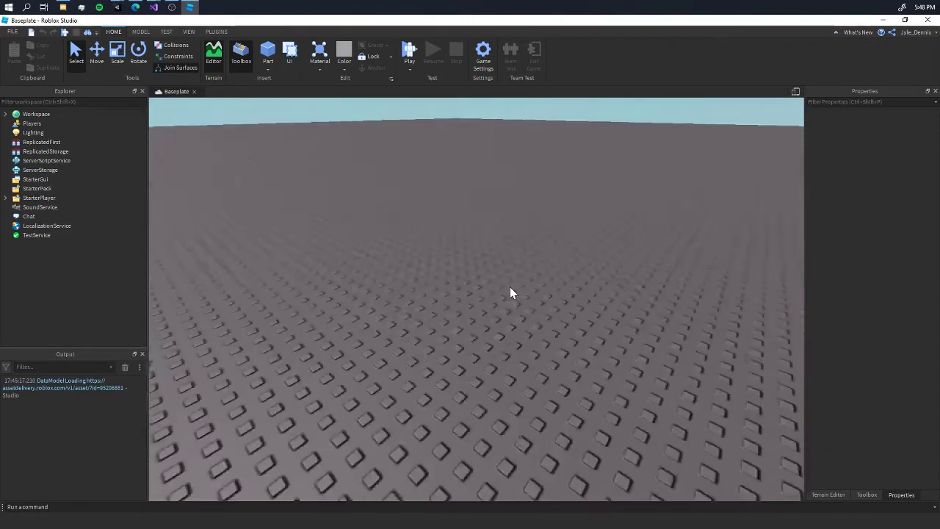
scroll(511, 287, down, 4)
right_drag(510, 287, 511, 286)
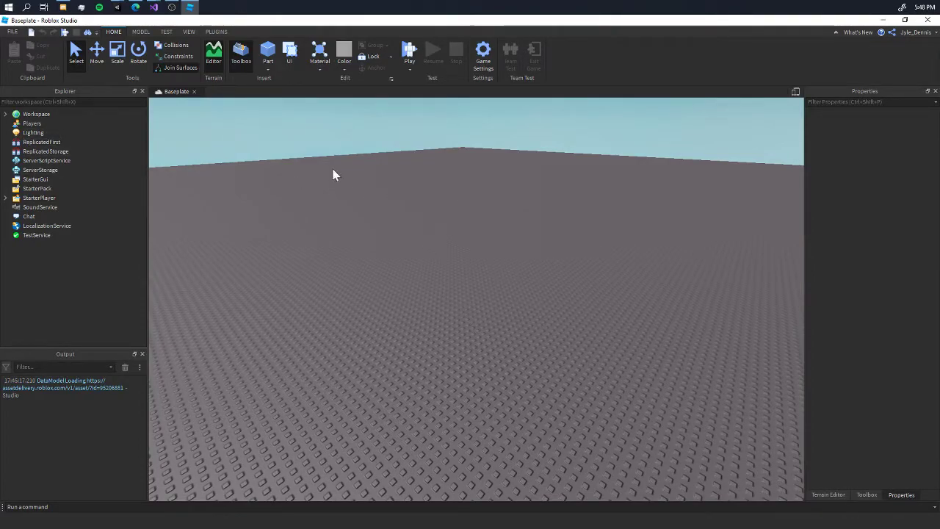
Insert a block part on the baseplate and add a ProximityPrompt object to it.
click(268, 51)
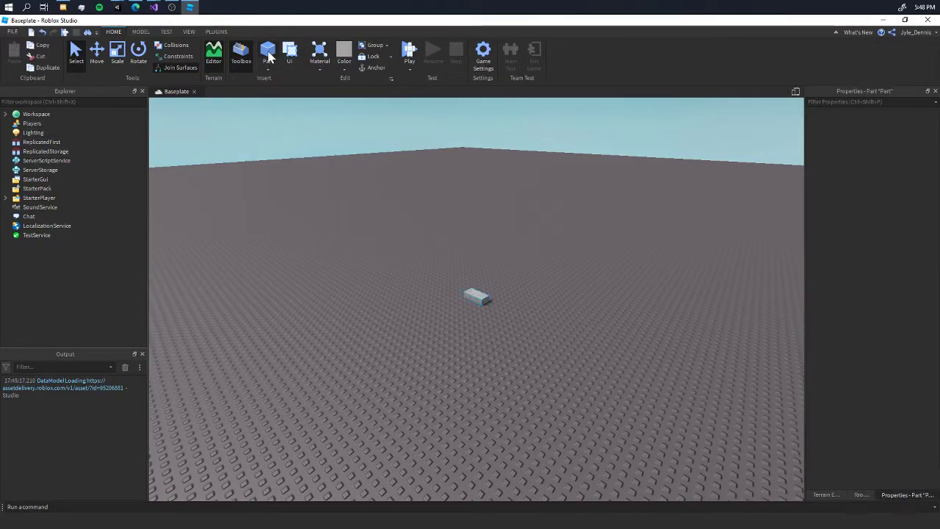
scroll(463, 289, up, 5)
scroll(470, 290, down, 5)
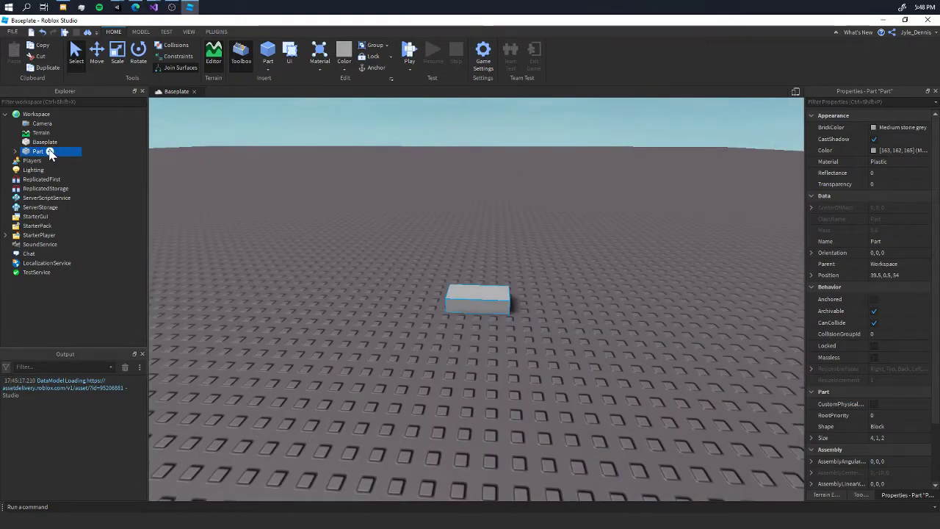
click(50, 151)
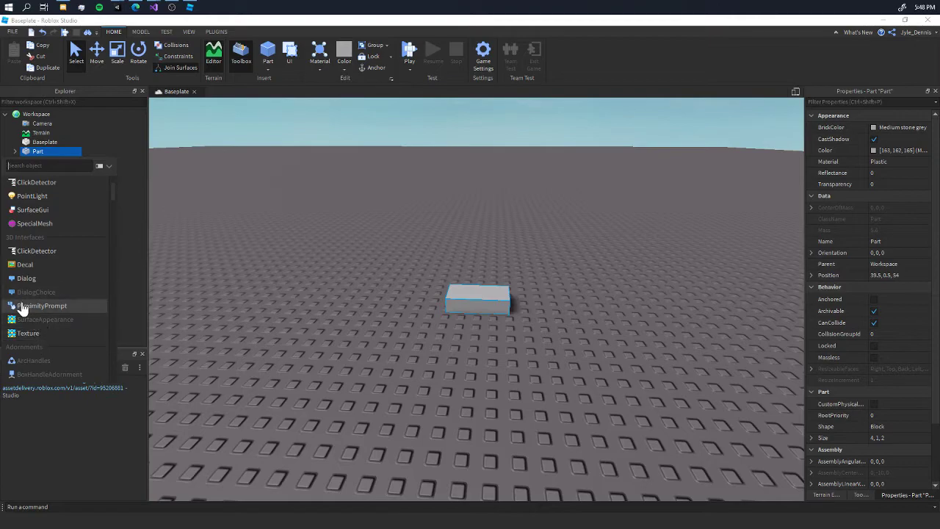
click(29, 305)
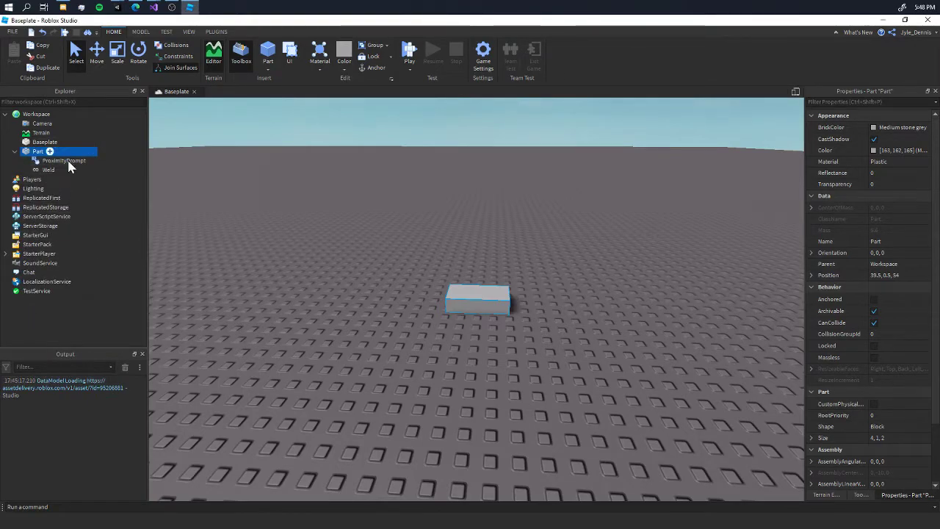
click(45, 161)
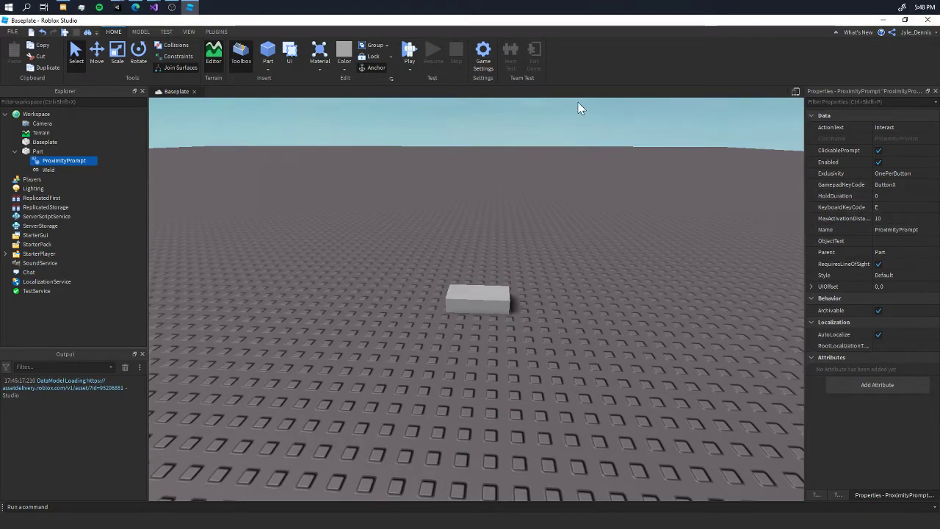
Playtest from the current camera position and trigger the part's Interact prompt with its E key, ending the test when done.
click(412, 65)
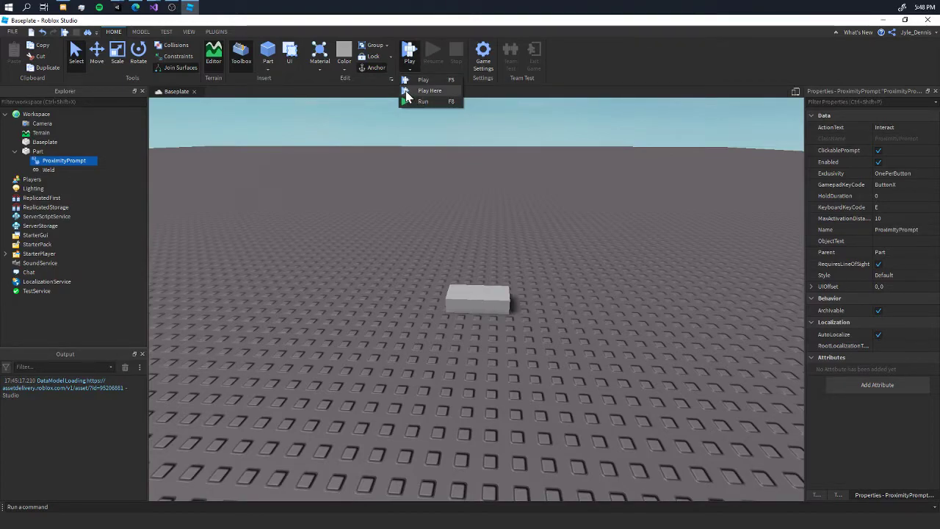
click(406, 91)
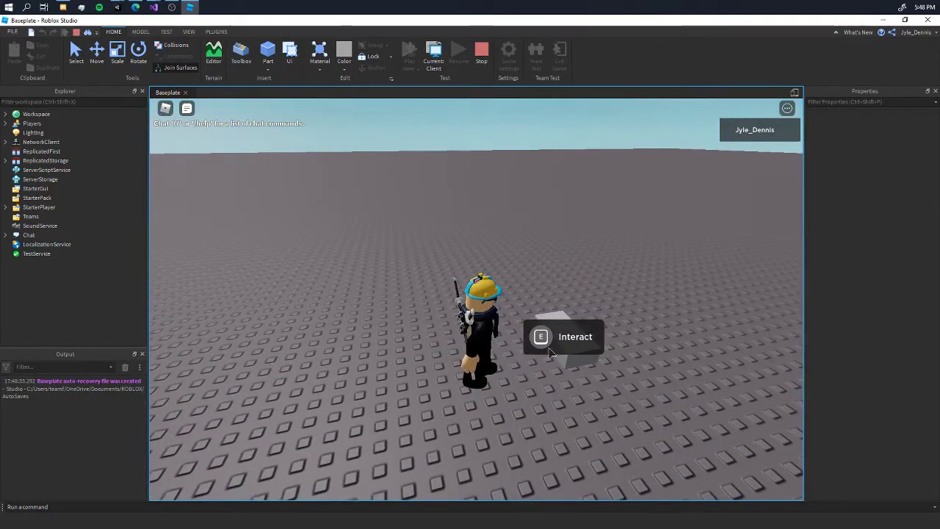
key(e)
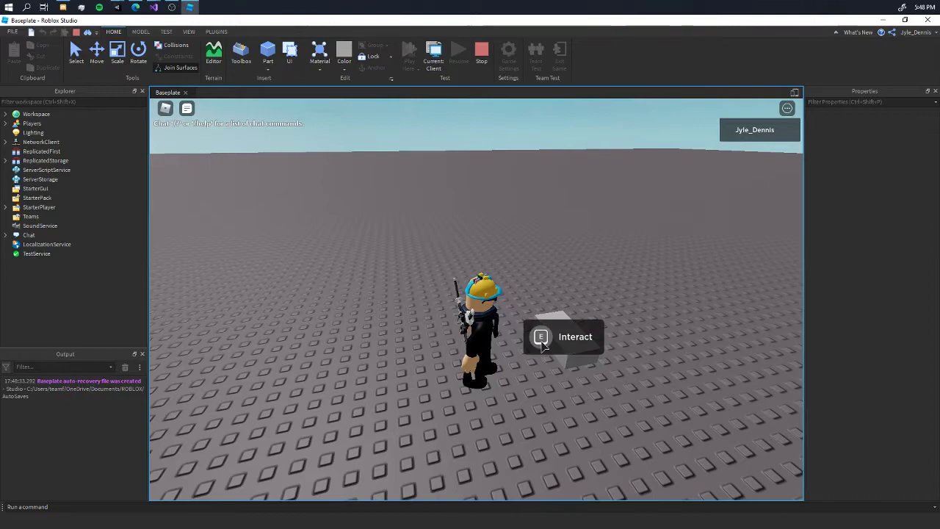
right_drag(565, 307, 563, 306)
key(e)
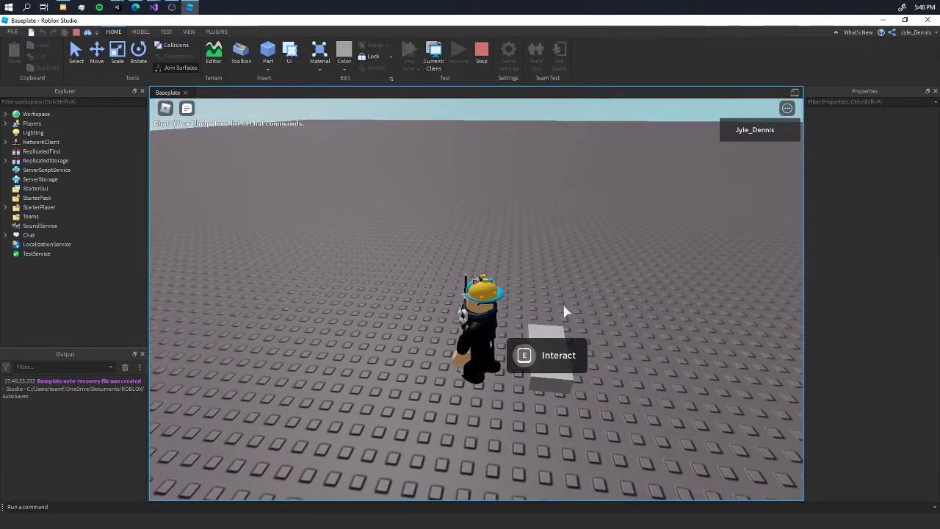
key(e)
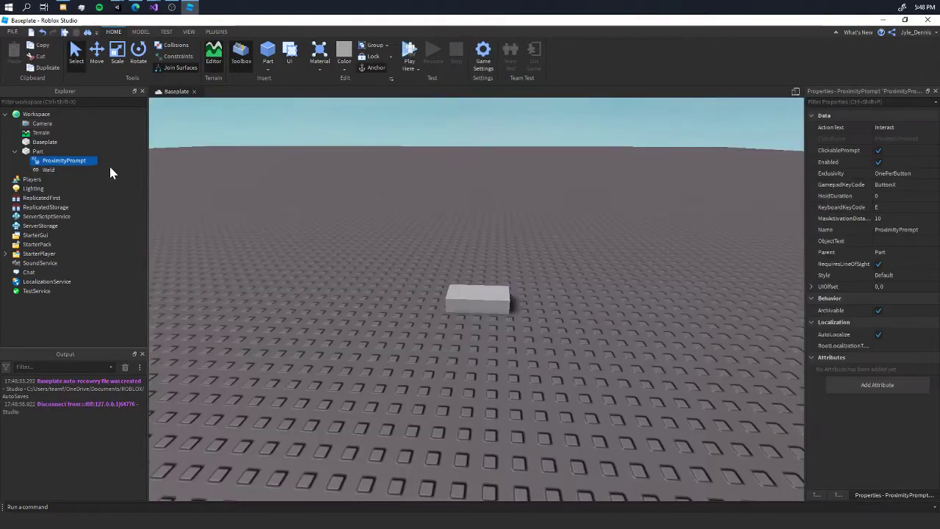
Set the ProximityPrompt's ObjectText to "Change Colour".
click(886, 240)
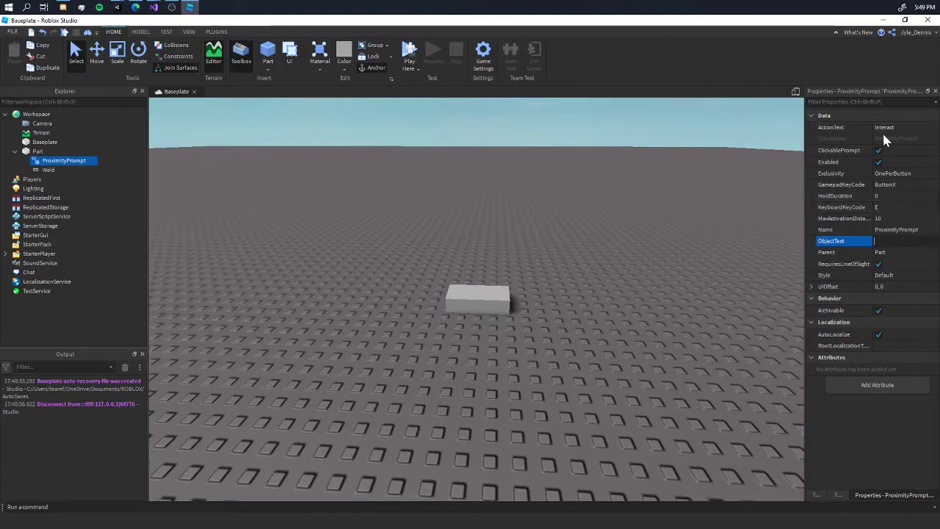
click(824, 128)
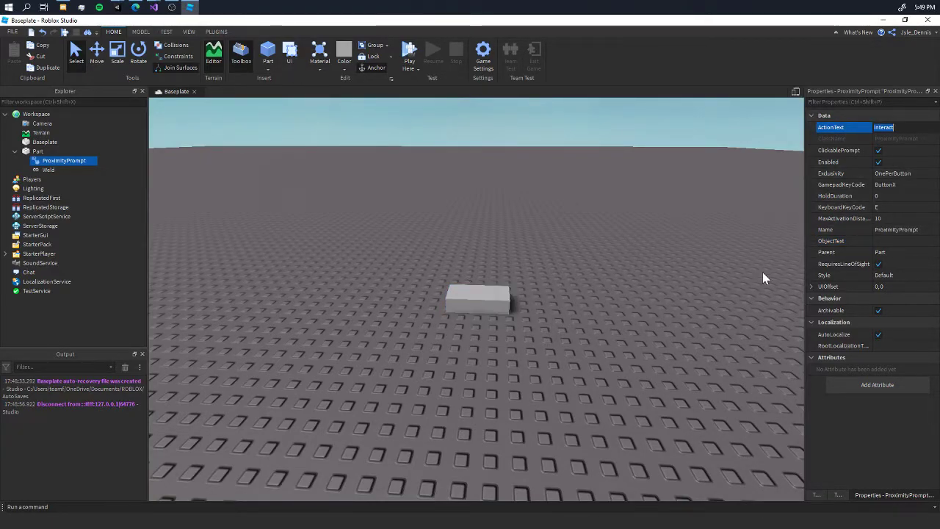
click(831, 241)
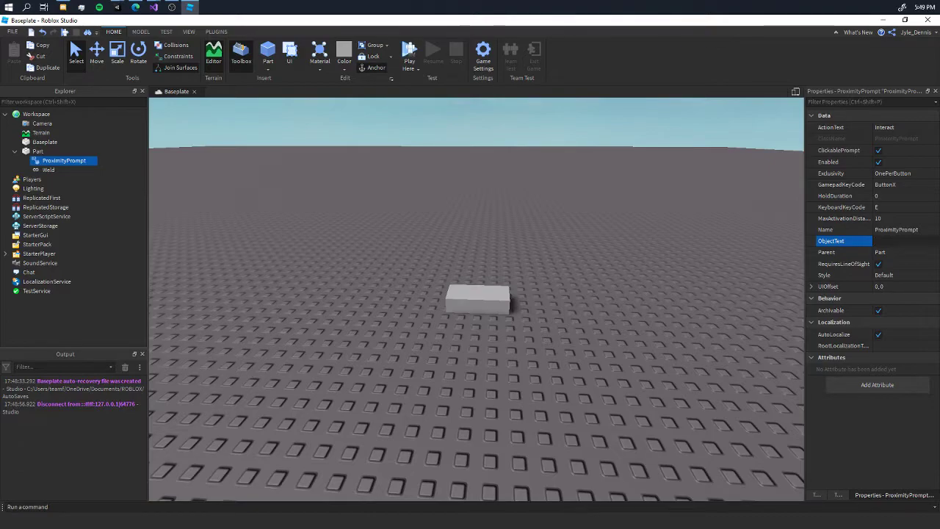
text(Change doolour)
key(Return)
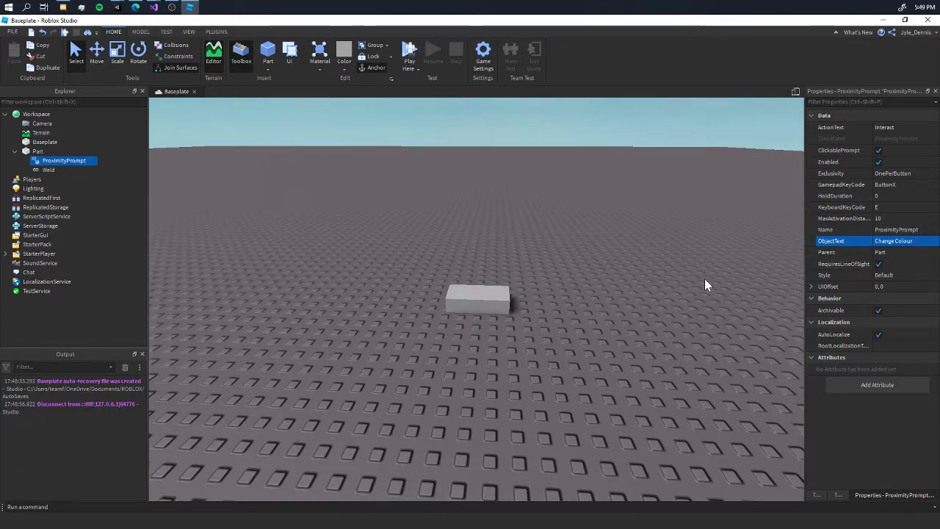
click(704, 278)
Set the ProximityPrompt's KeyboardKeyCode to D and its HoldDuration to 5.
click(64, 160)
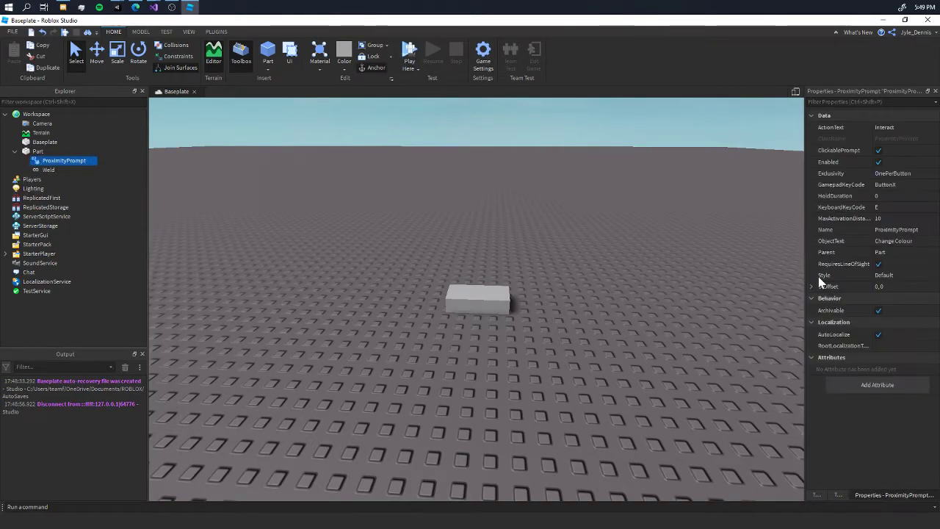
click(860, 207)
click(905, 206)
scroll(891, 242, down, 15)
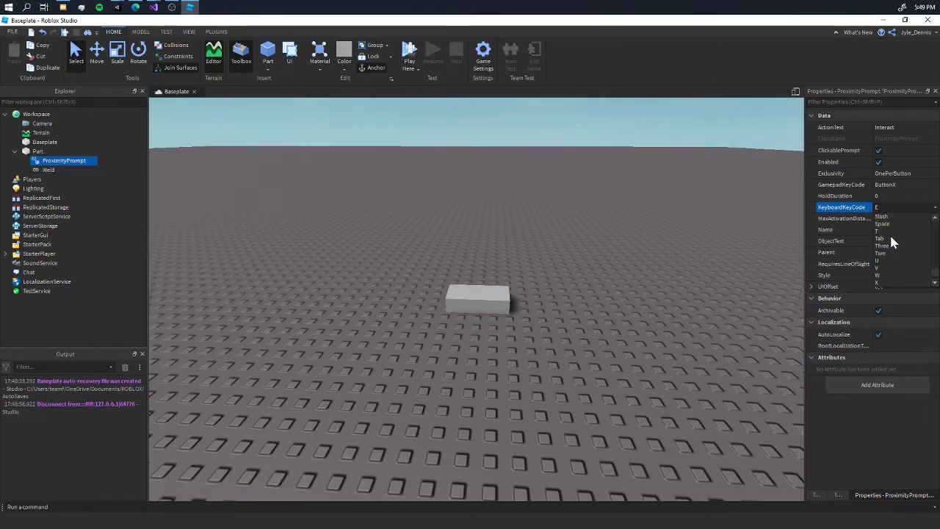
scroll(888, 257, up, 15)
scroll(887, 255, up, 3)
click(886, 253)
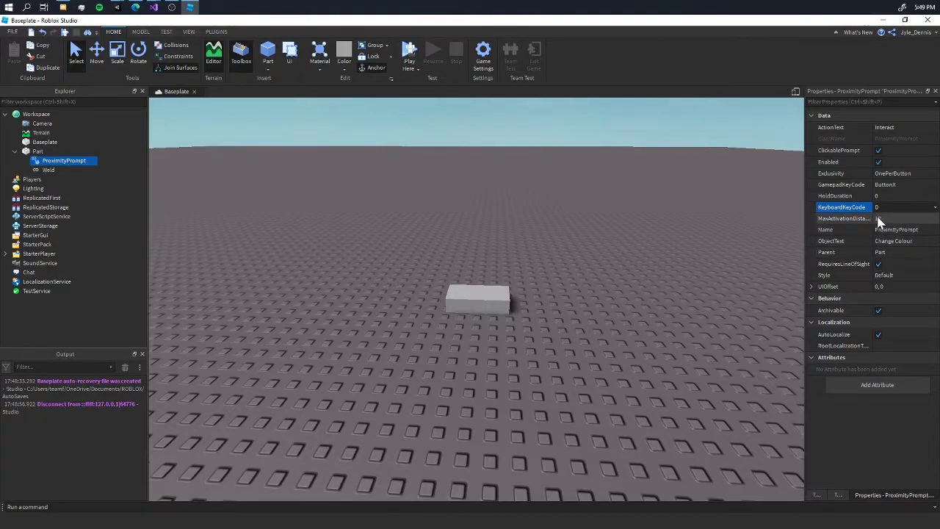
click(886, 196)
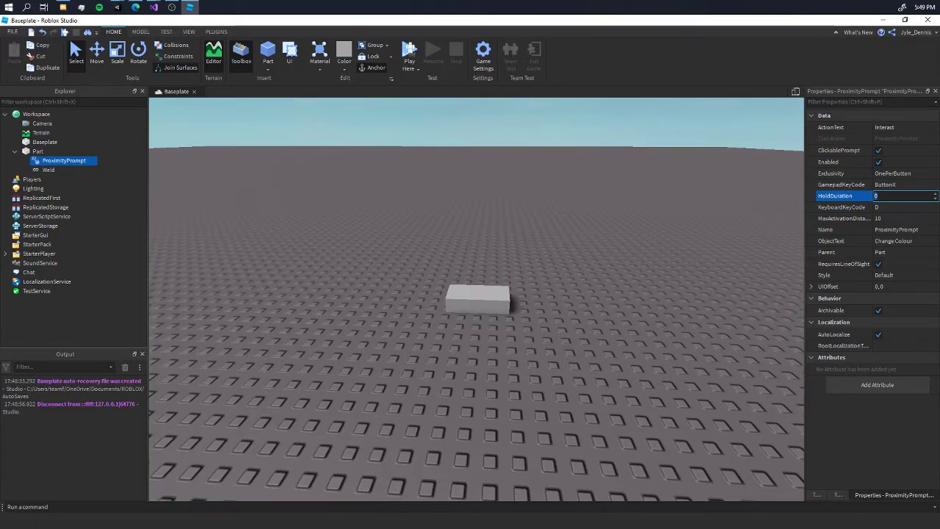
text(5)
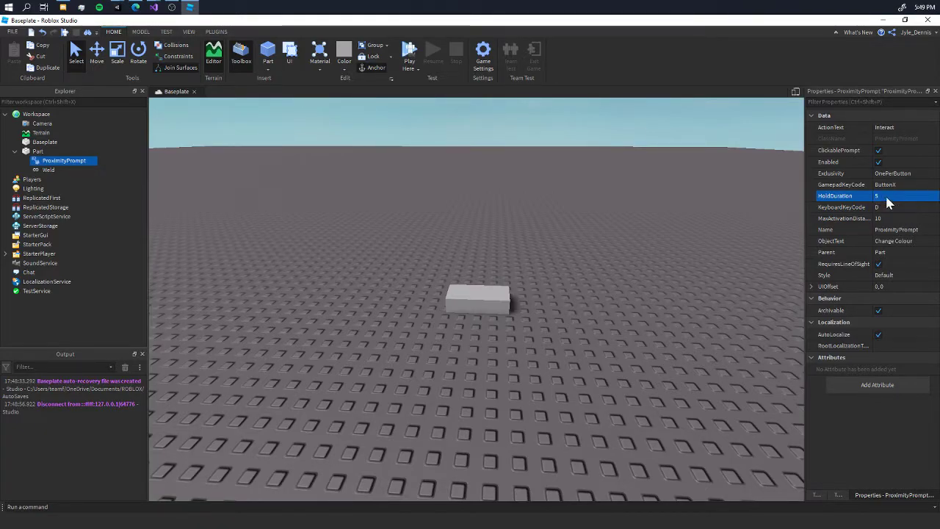
Review the choices offered for the ProximityPrompt's GamepadKeyCode and Exclusivity, and check its Style property.
click(898, 184)
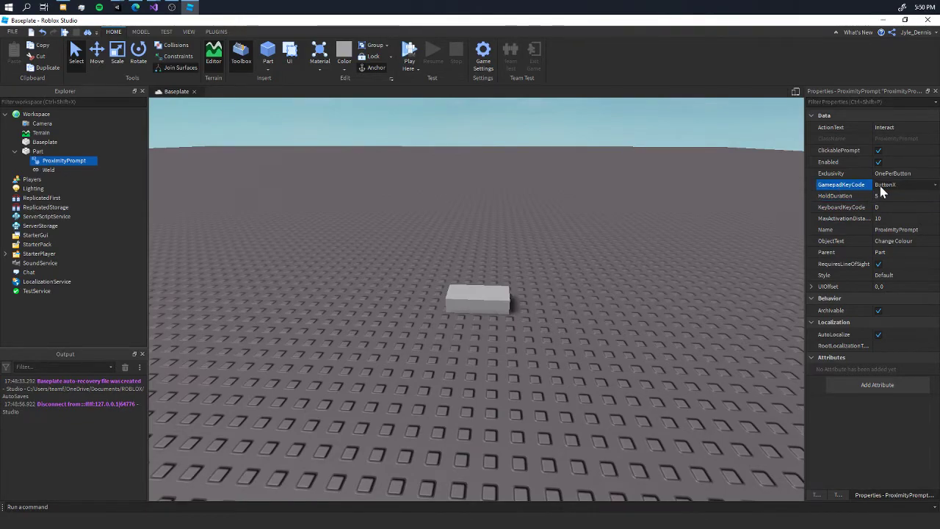
click(898, 185)
scroll(896, 217, up, 3)
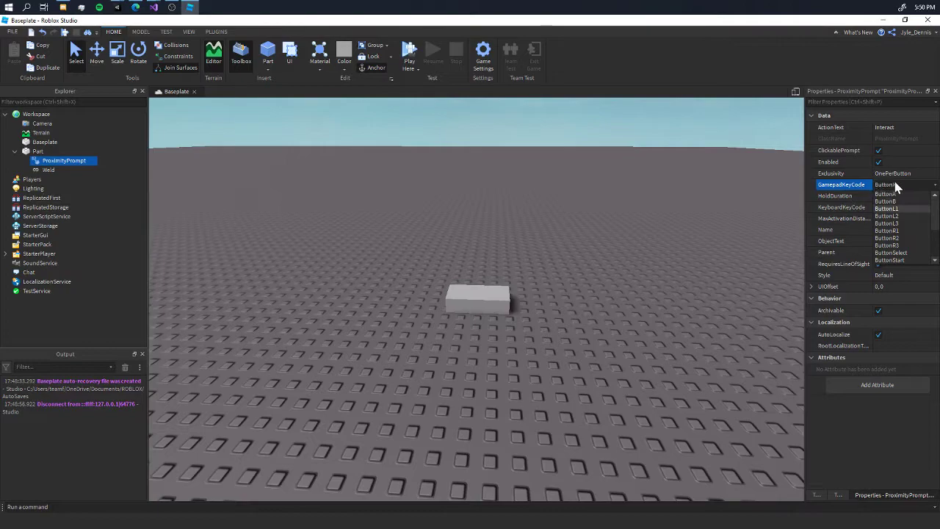
click(932, 185)
click(915, 180)
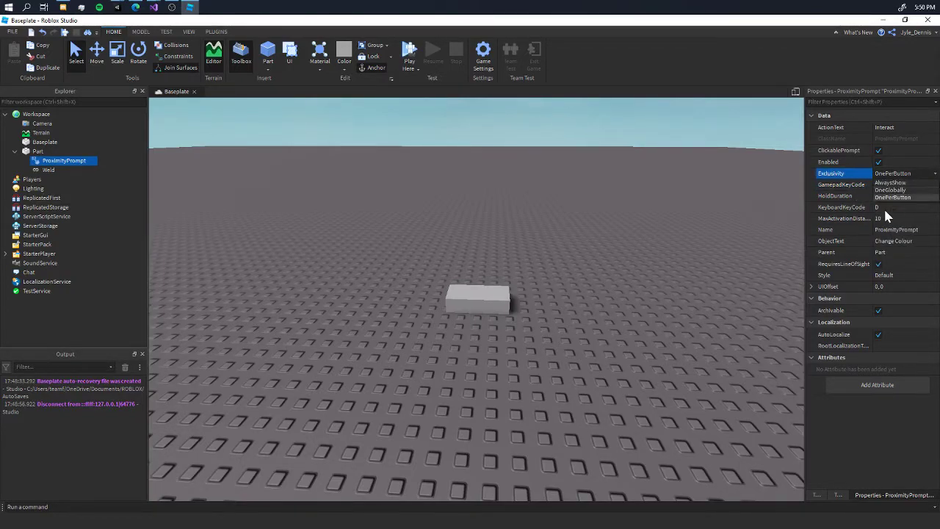
click(933, 178)
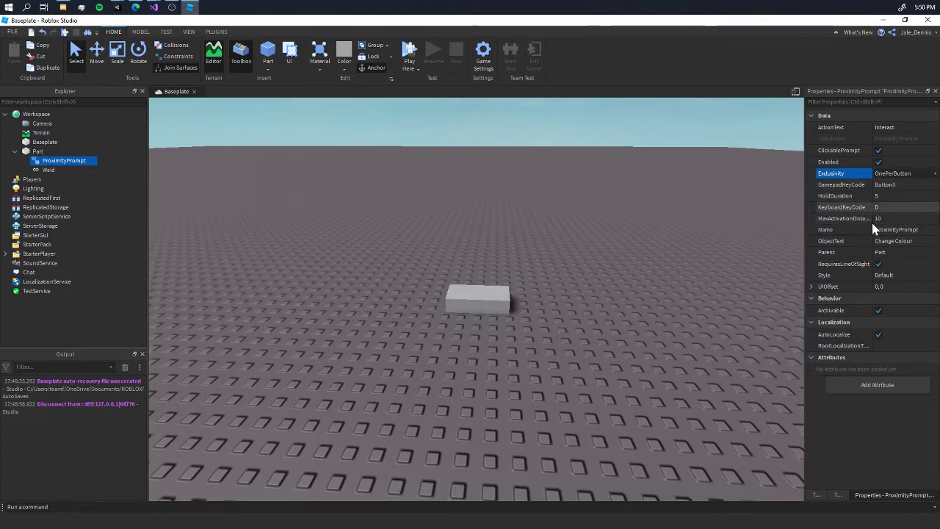
click(891, 274)
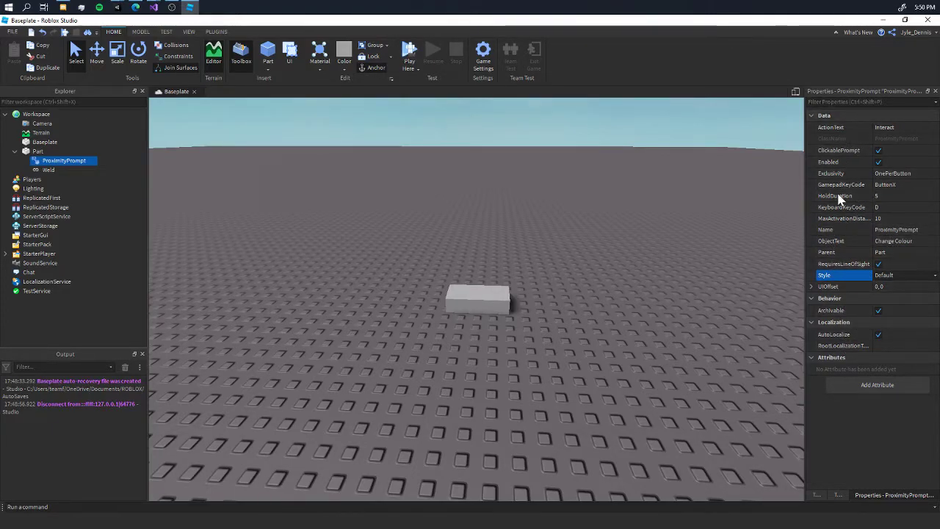
Playtest from the current camera position, walk to the part and try holding D for its Change Colour prompt.
click(413, 53)
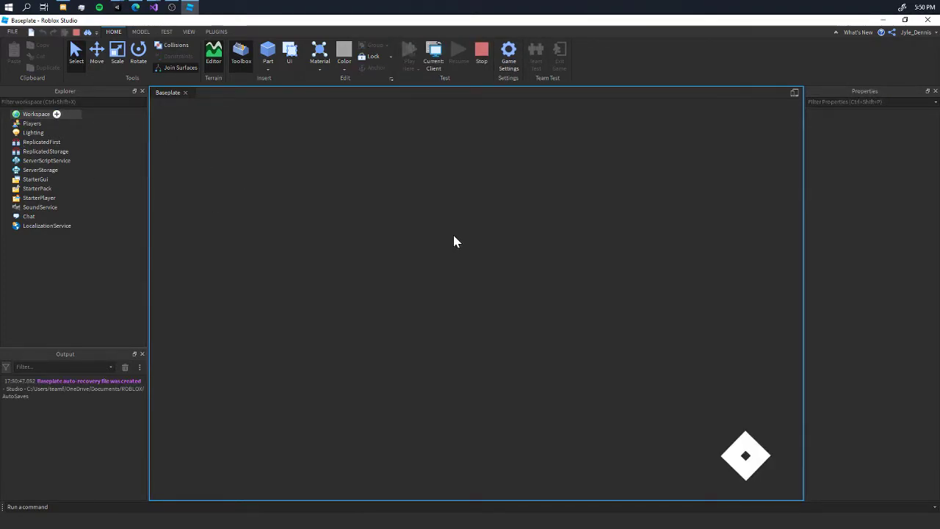
key(w)
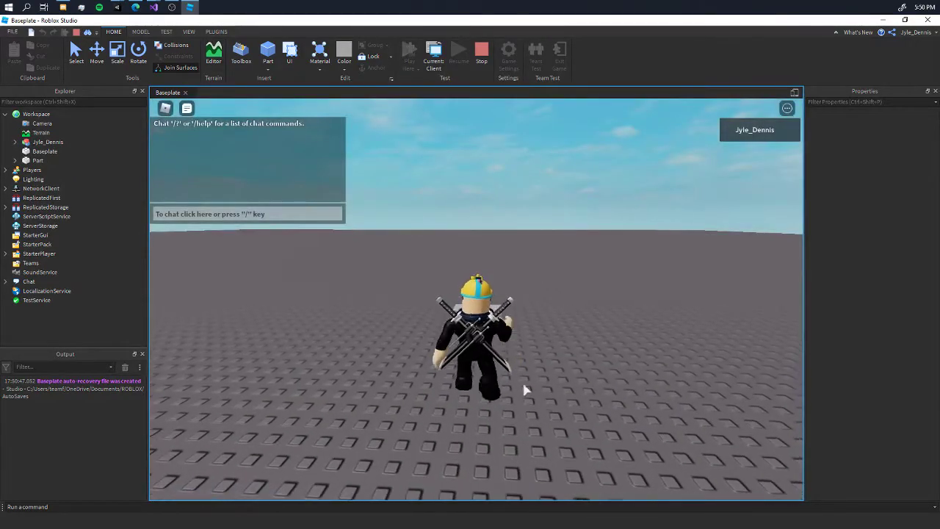
right_drag(512, 345, 514, 345)
key(d)
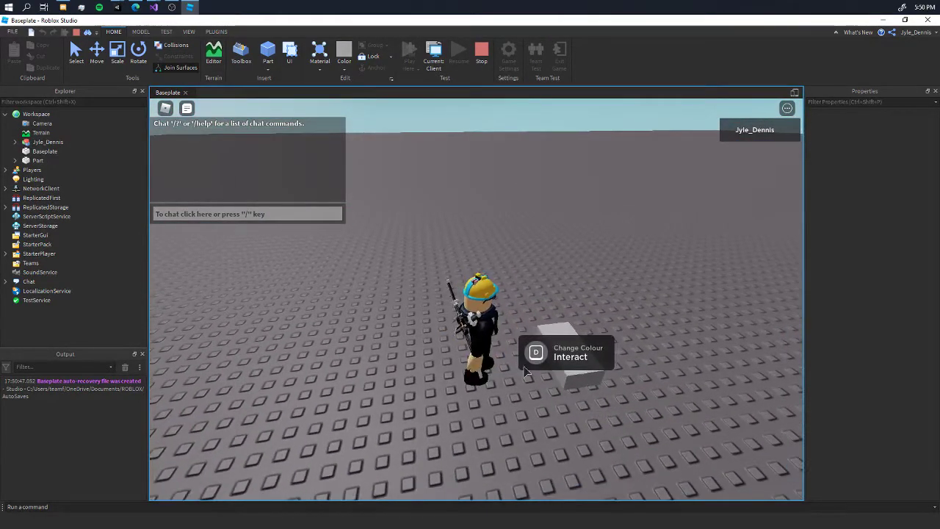
key(d)
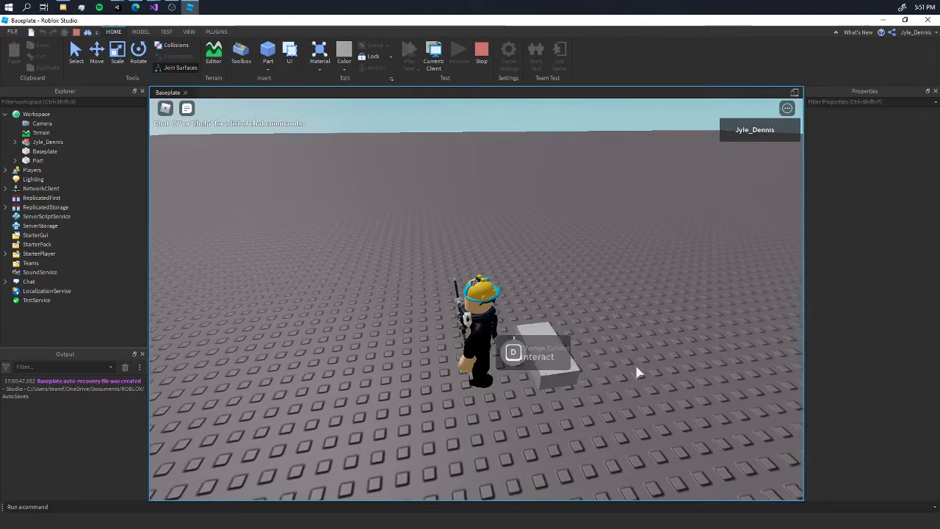
key(d)
Try triggering the Change Colour prompt with the pointer instead of its key, and end the playtest.
click(422, 364)
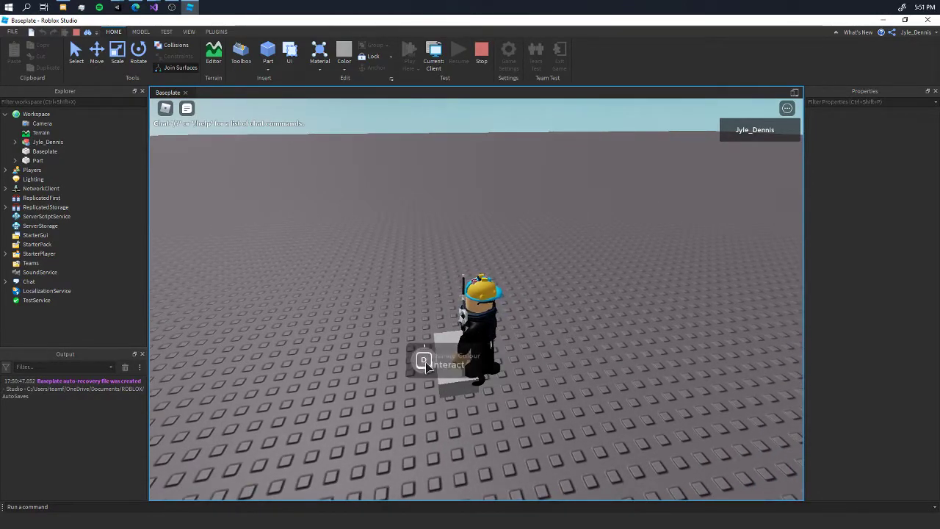
drag(423, 367, 424, 363)
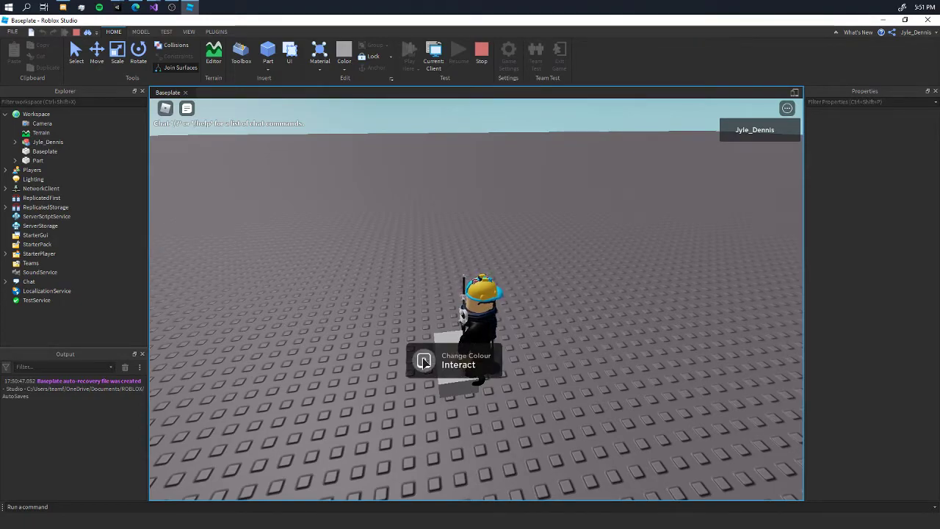
right_drag(555, 245, 555, 245)
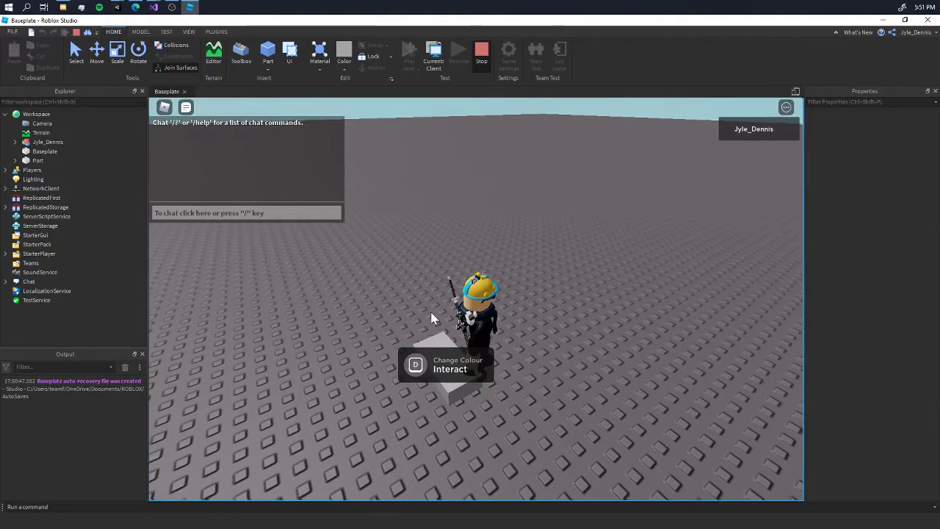
key(shift+F5)
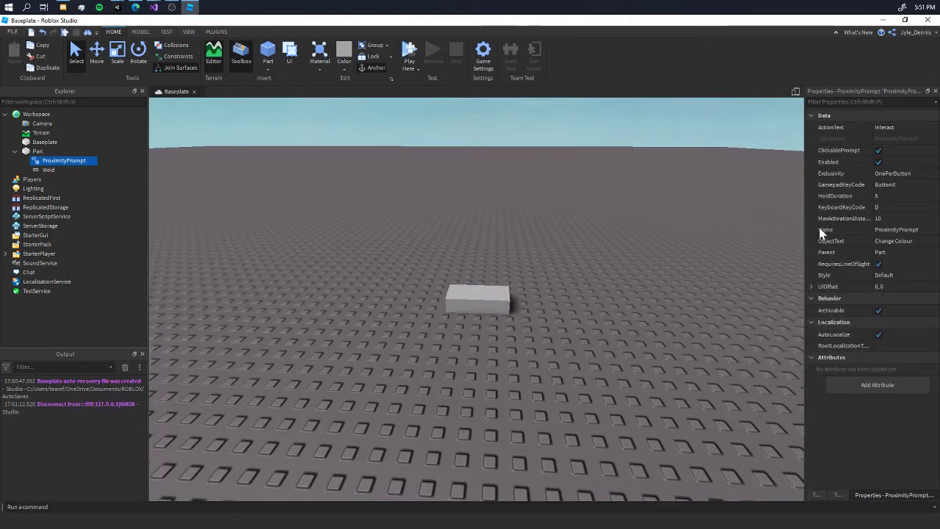
Set the ProximityPrompt's HoldDuration to 2.
click(892, 196)
text(2)
key(Return)
click(444, 260)
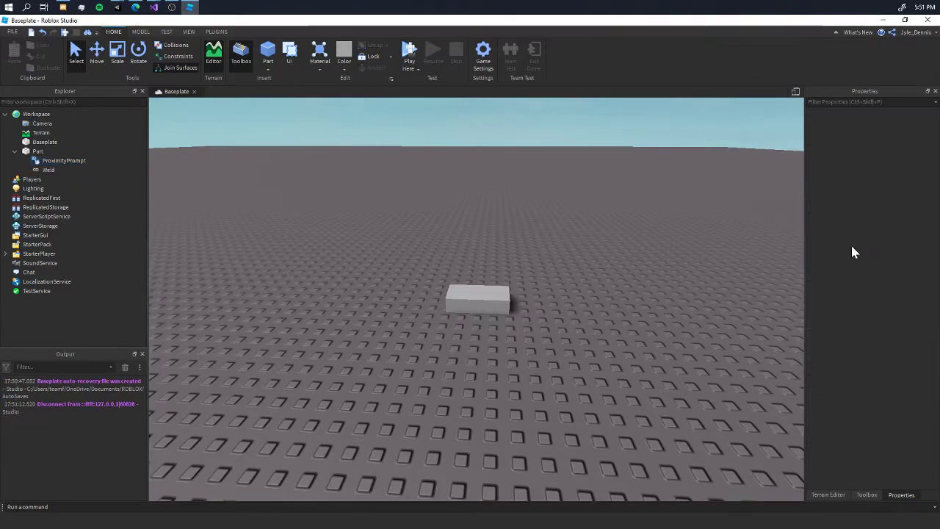
Set the KeyboardKeyCode of the part's ProximityPrompt to F.
click(462, 296)
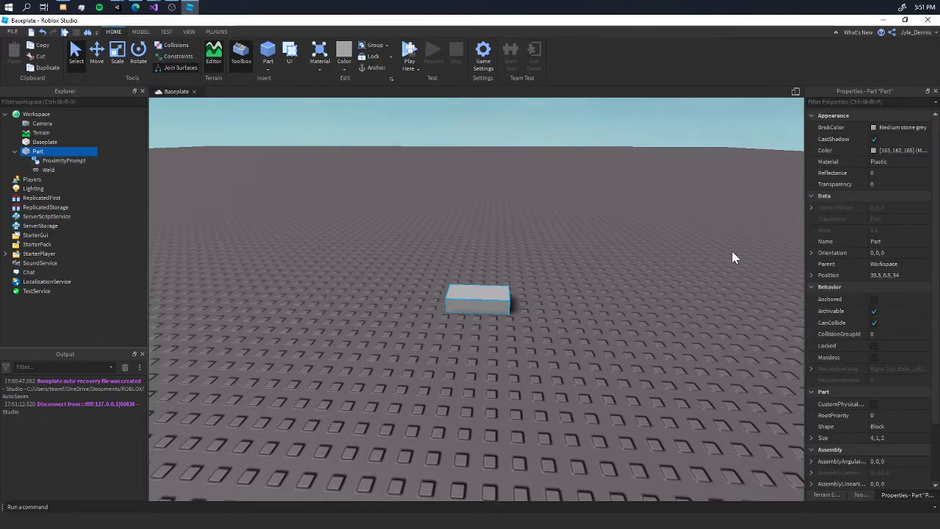
click(63, 160)
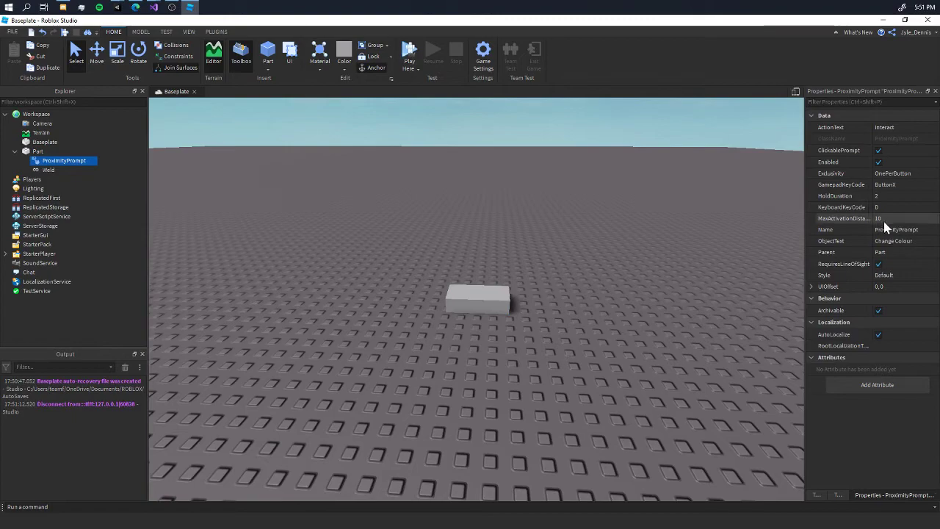
click(891, 209)
click(889, 206)
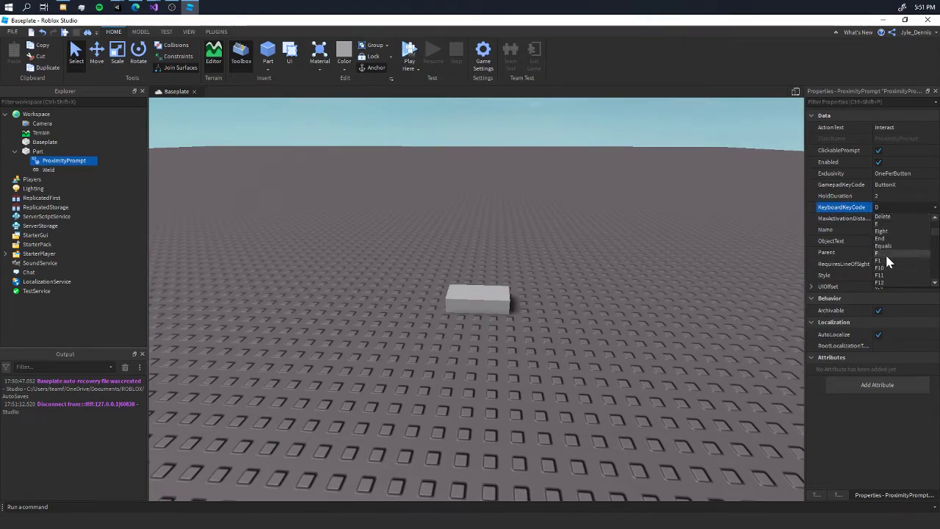
click(618, 203)
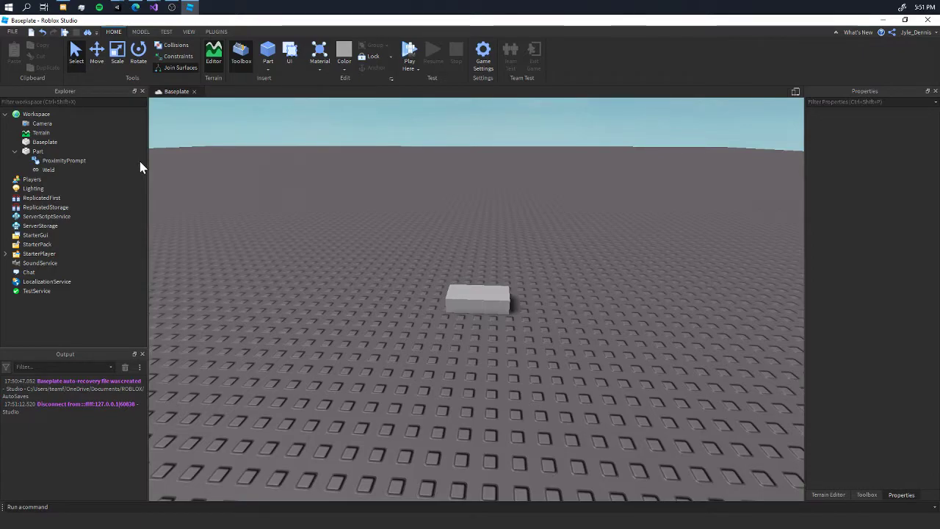
Insert a Script inside the ProximityPrompt and clear its default Hello world code.
click(92, 161)
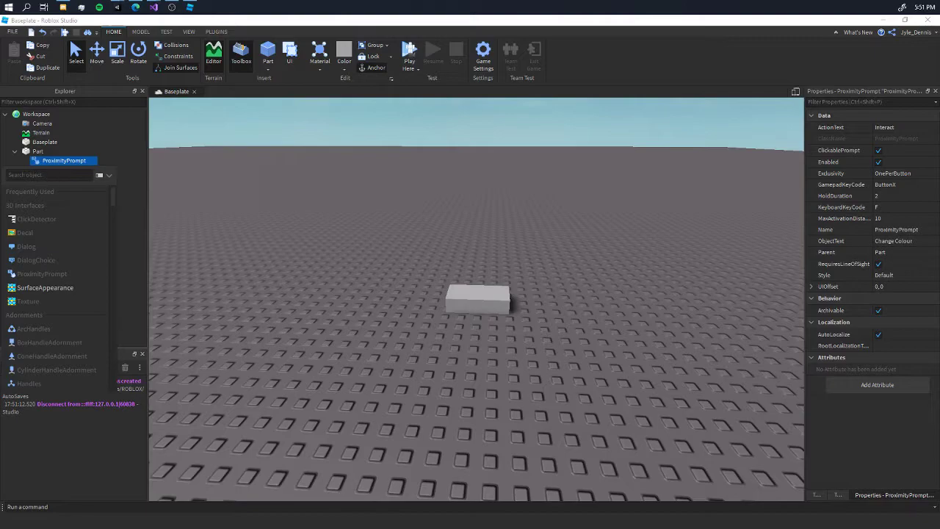
text(weld)
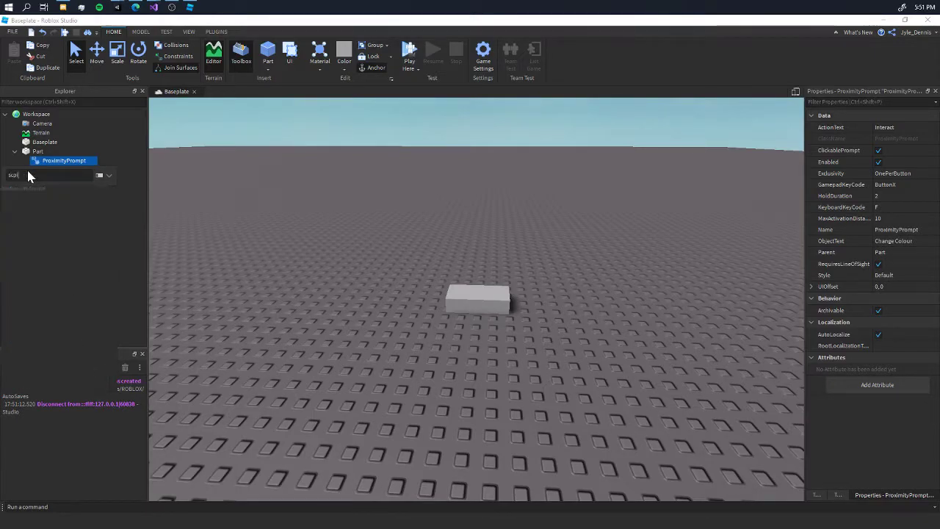
key(Return)
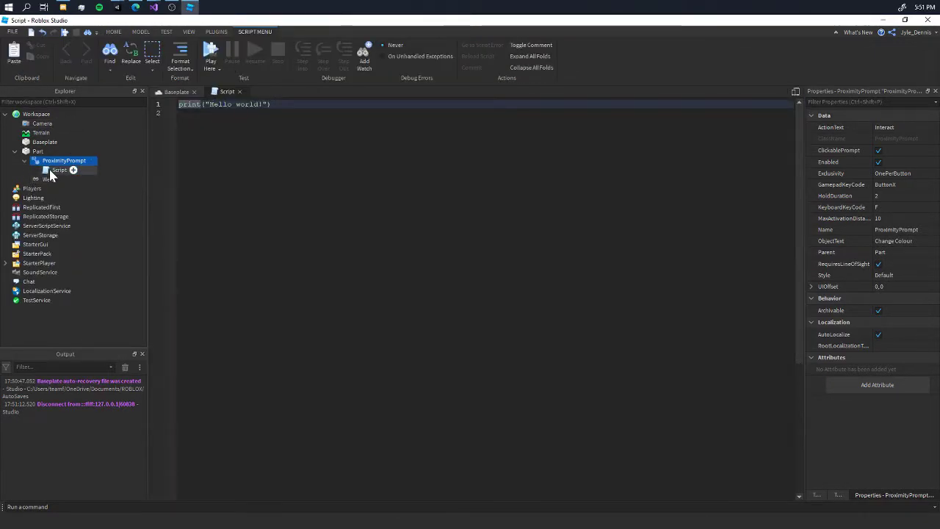
key(ctrl+a)
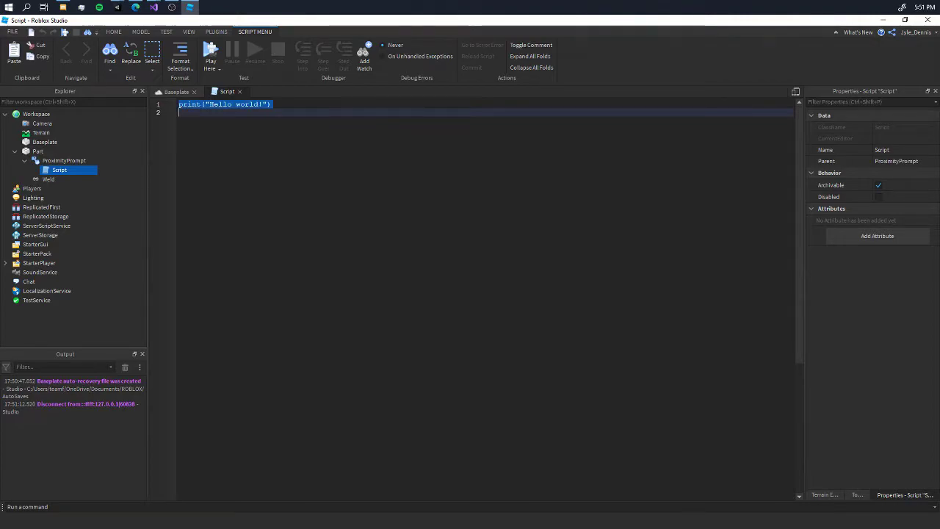
key(BackSpace)
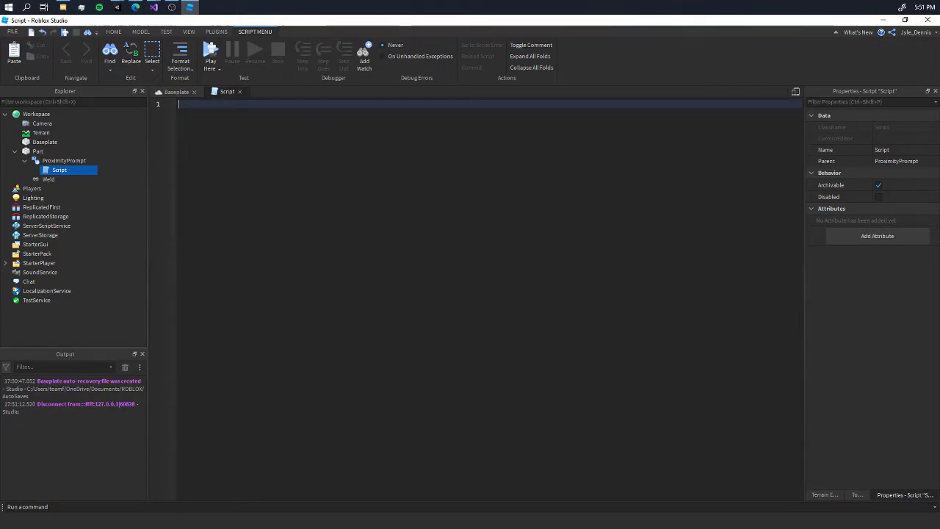
Write a script.Parent.Triggered:Connect handler with an anonymous function taking a player parameter, closed with end).
text(script.Parent)
ctrl+scroll(476, 294, up, 2)
key(BackSpace)
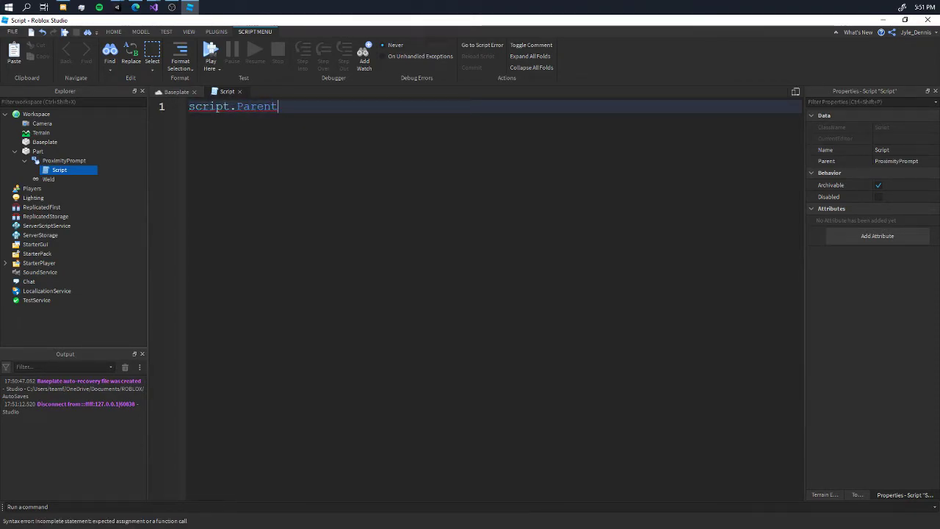
text(.Triggered)
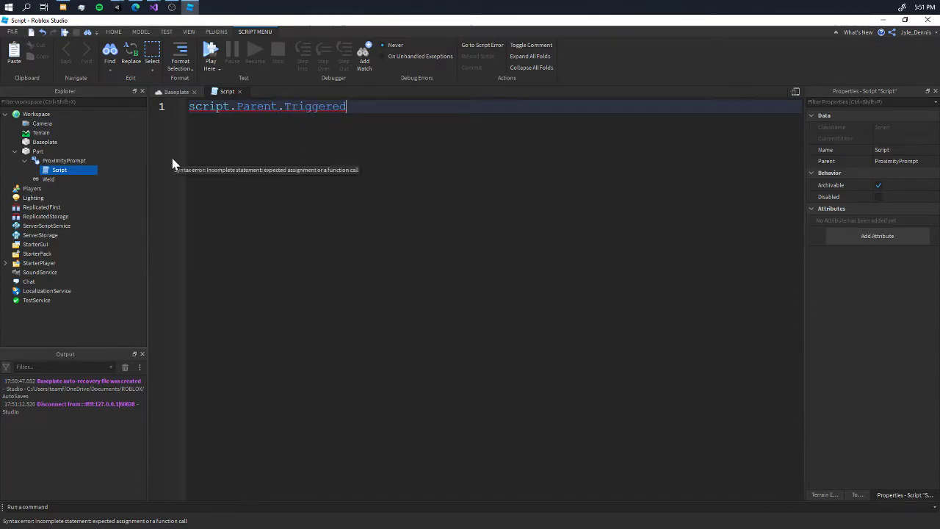
text(:Connect())
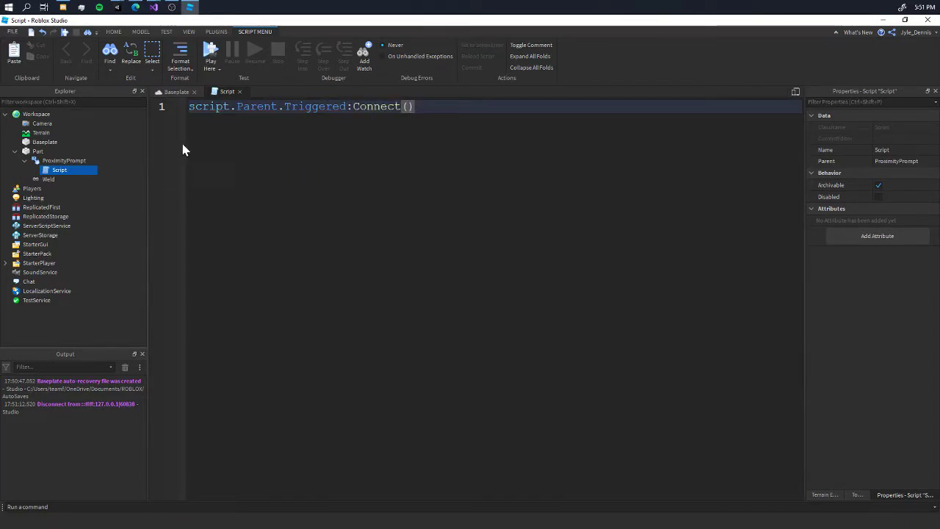
text(fu)
key(Tab)
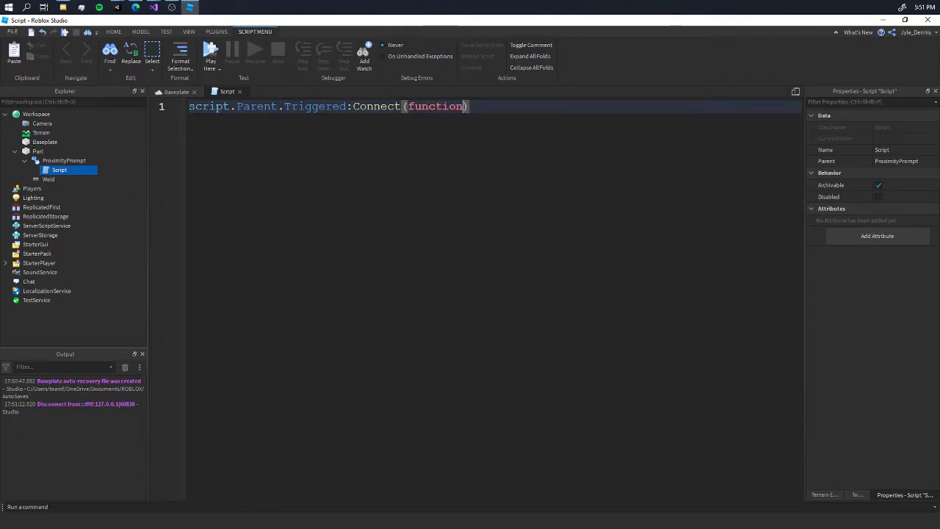
text(player))
key(Return)
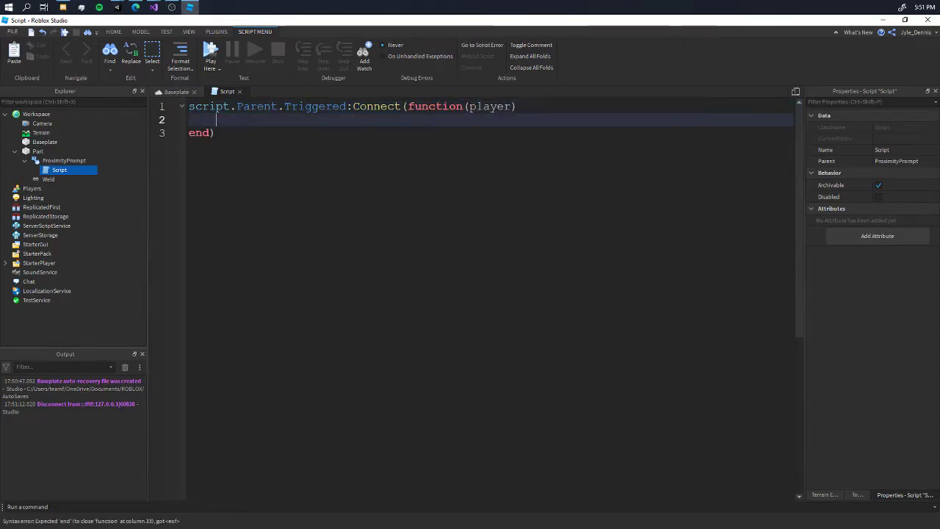
click(214, 133)
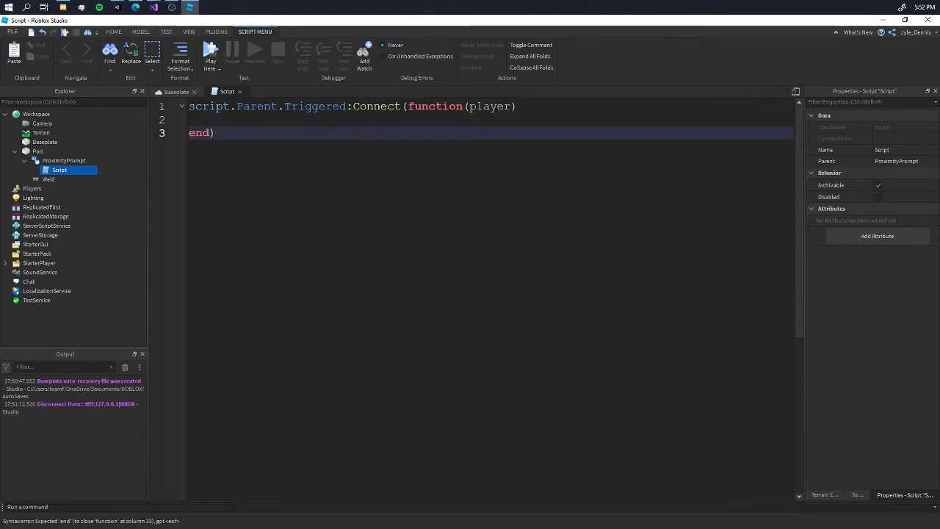
drag(285, 107, 354, 106)
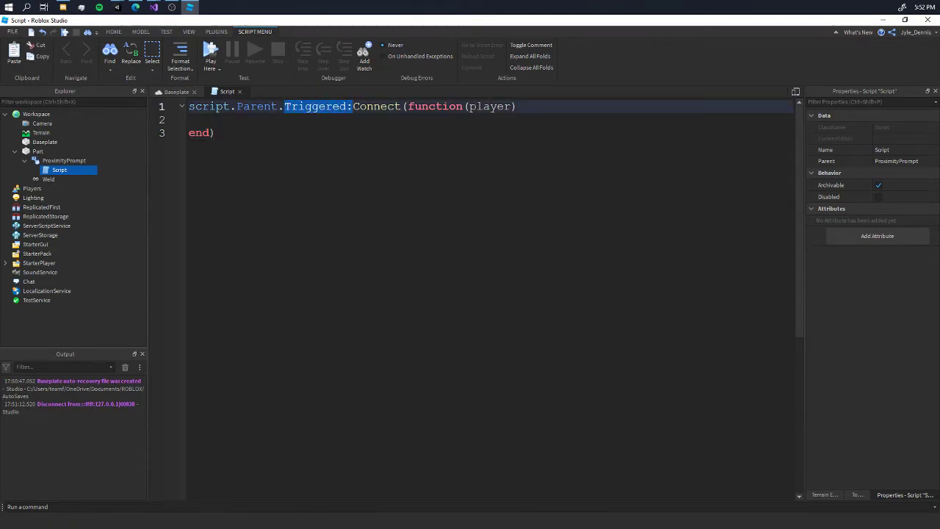
click(217, 133)
double_click(489, 106)
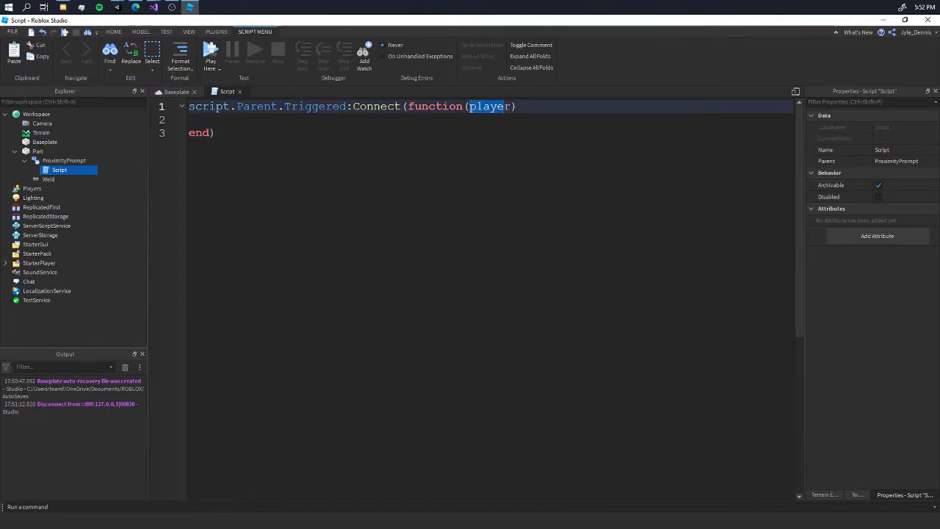
click(481, 139)
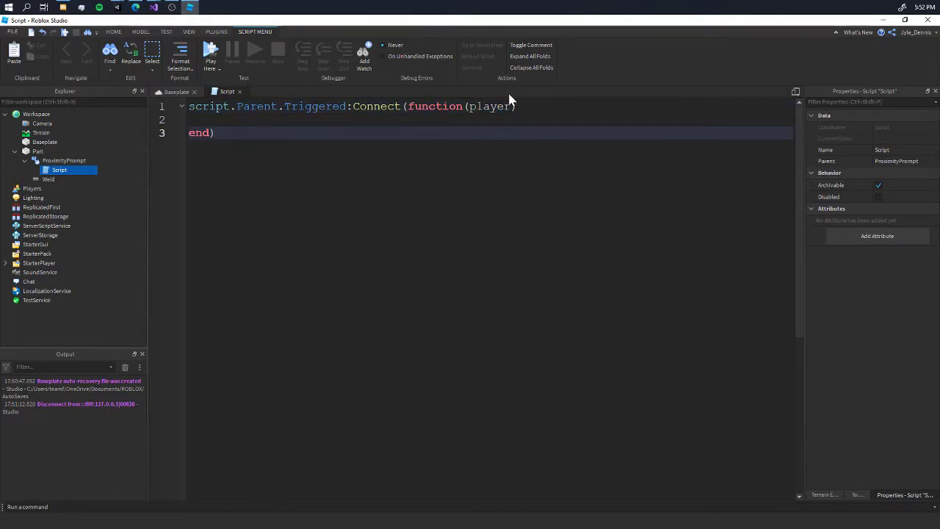
double_click(471, 107)
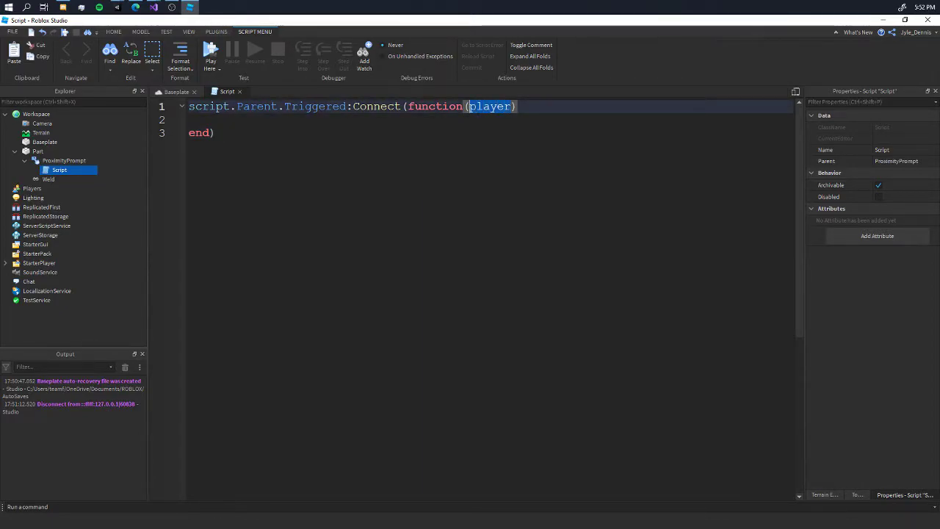
Add print(player.Name) inside the Triggered function, followed by a new empty line.
click(217, 120)
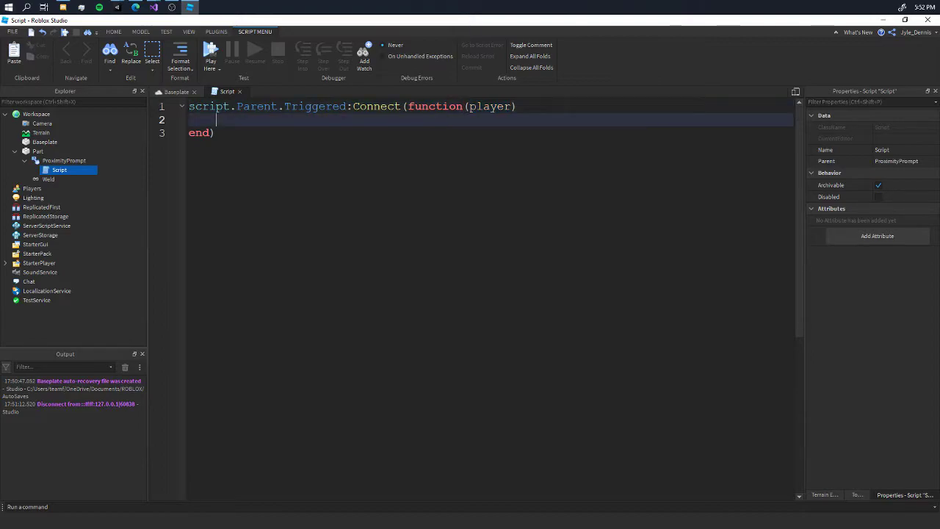
text(print(player.)
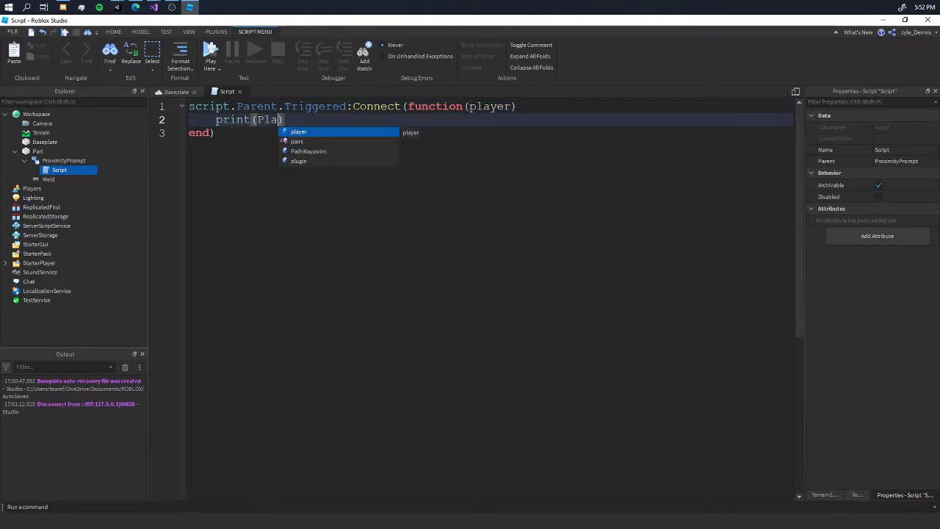
text(na)
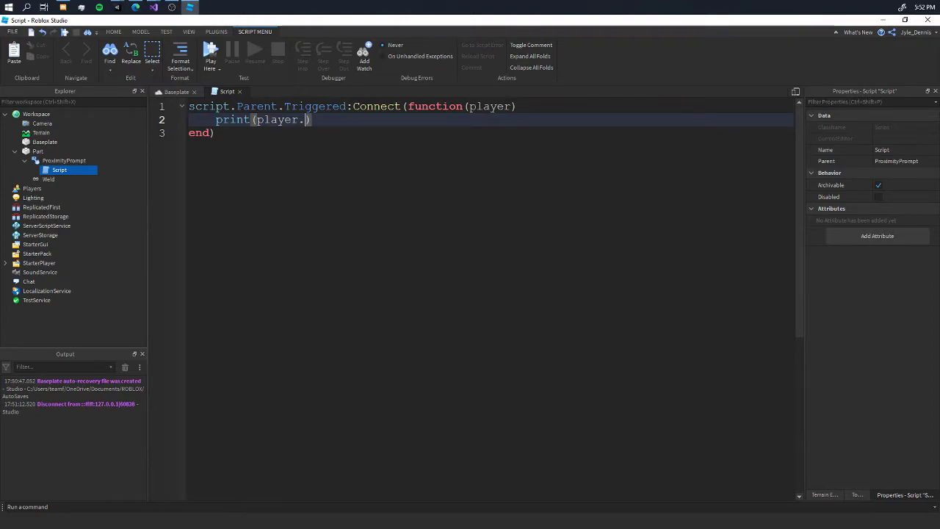
text(name)
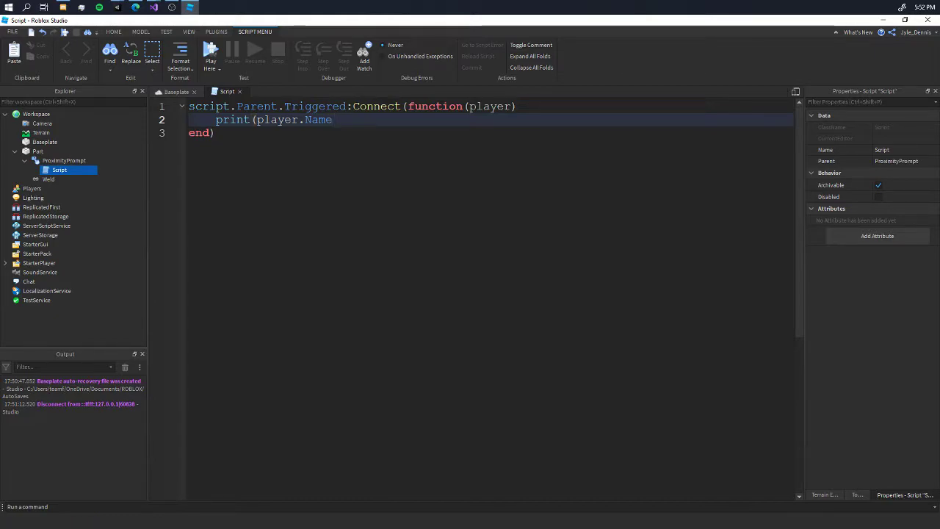
text())
key(Return)
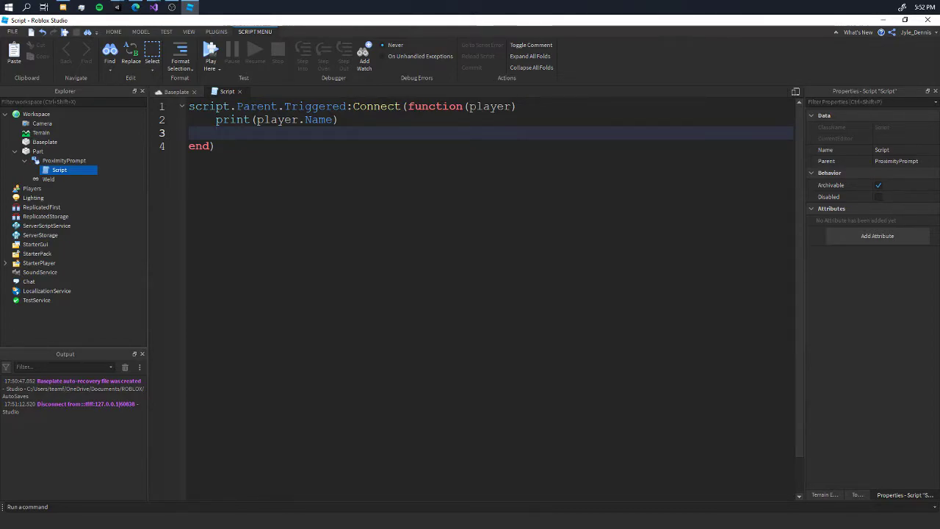
click(64, 160)
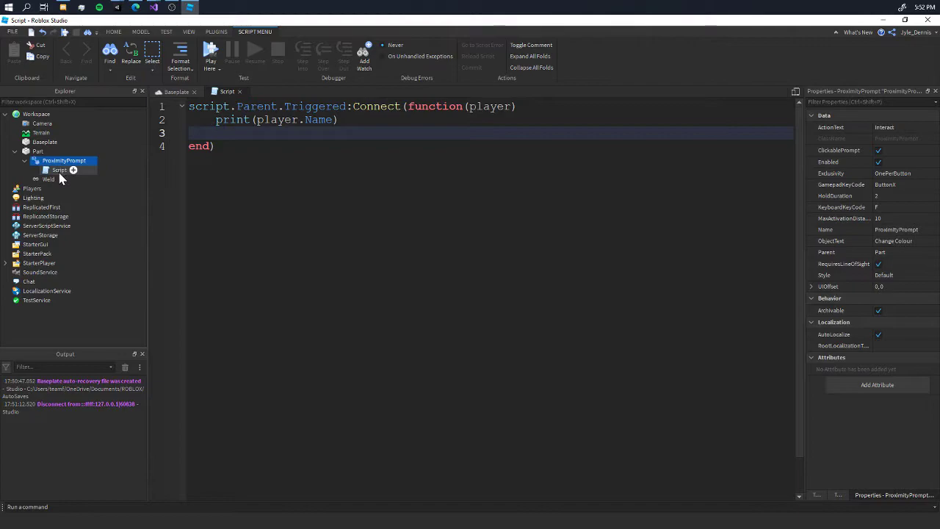
click(61, 169)
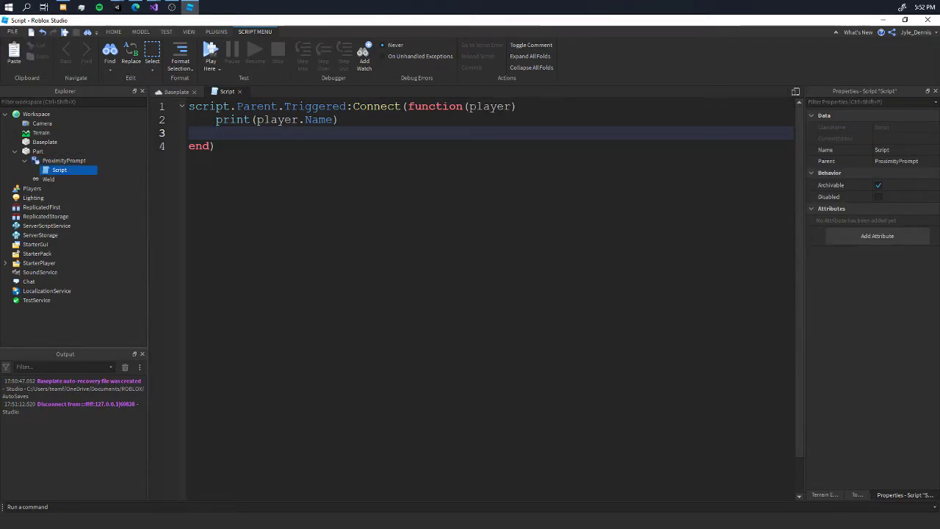
Add script.Parent.Parent.BrickColor = BrickColor.new("Baby blue") below the print line inside the Triggered function.
text(cript.Parent.ActionText)
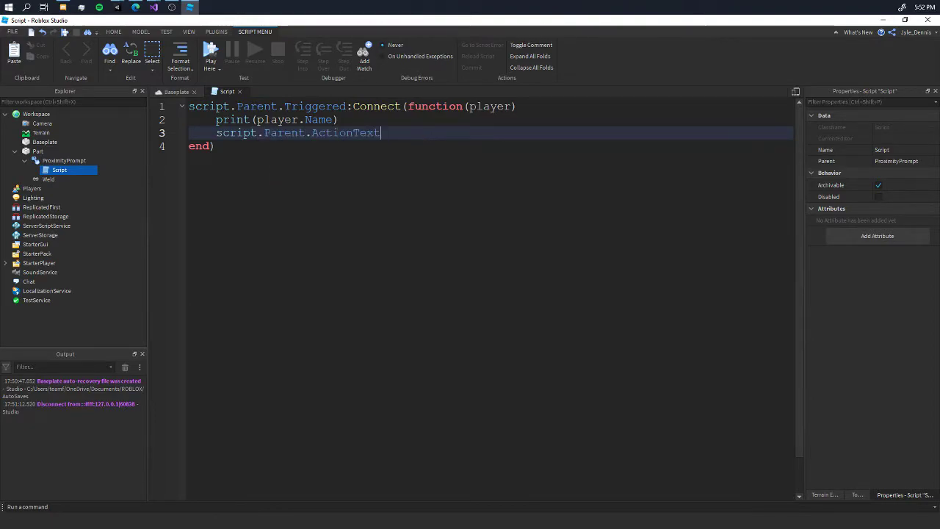
text(Parent)
text(.)
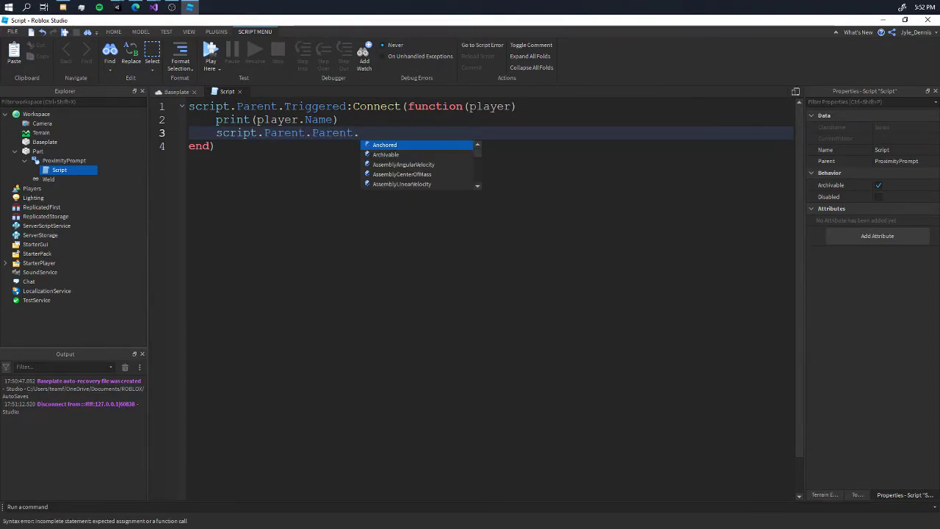
text(BrickColor = new BrickColor)
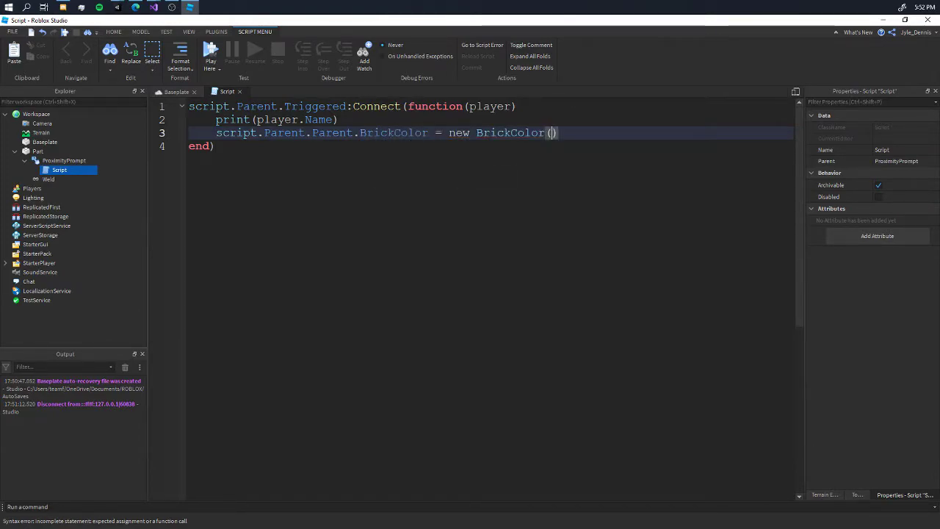
text((")
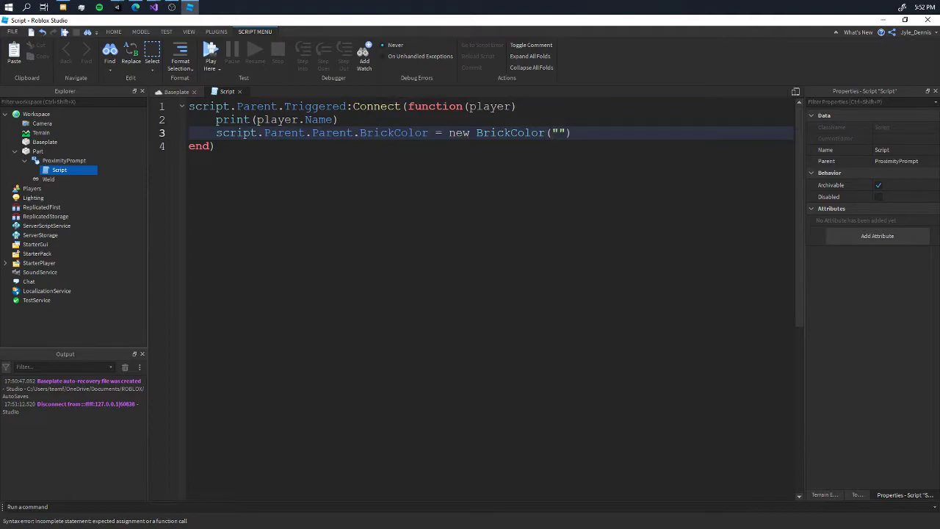
key(Delete)
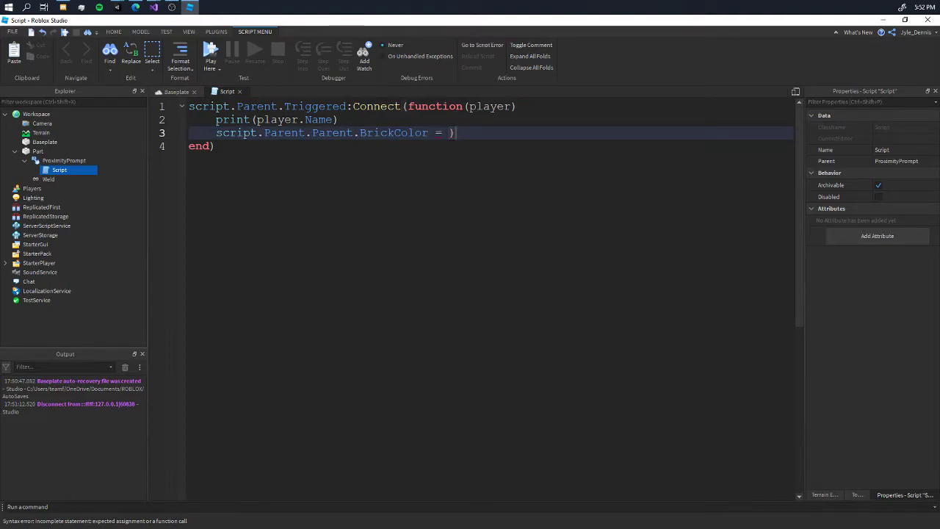
text(brickColor.new()
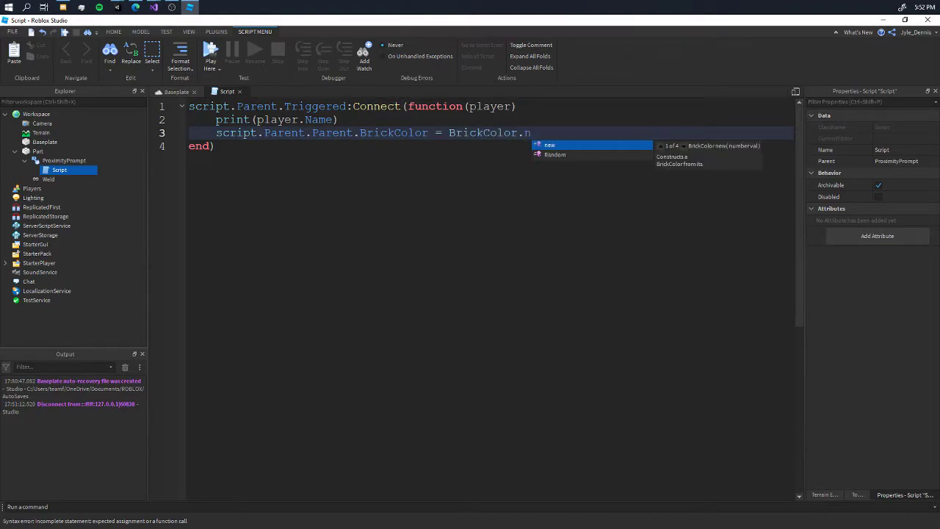
key(Down)
key(Down)
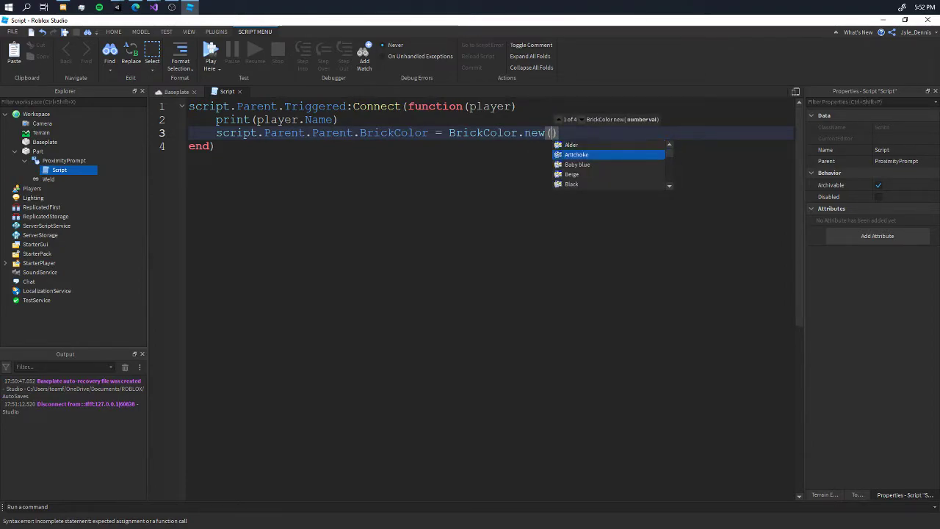
key(Return)
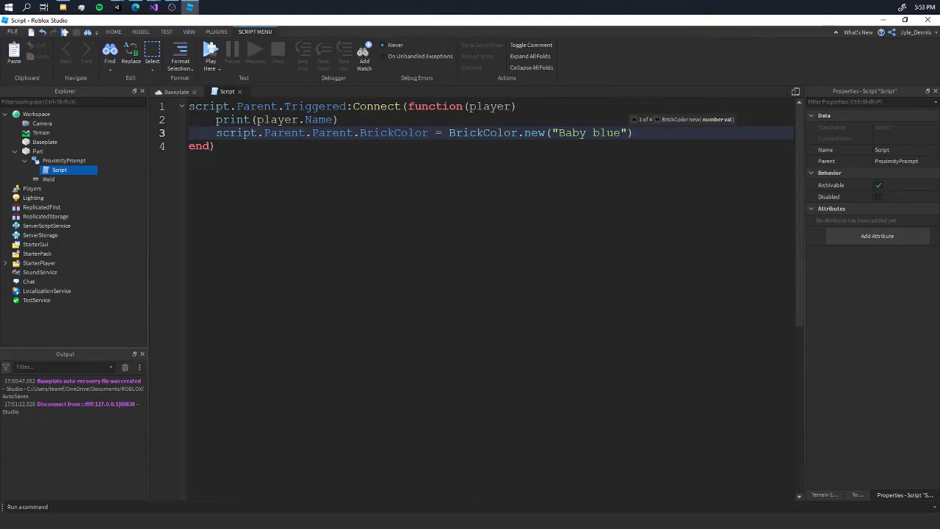
Playtest the place, walk the character to the part, activate its Change Colour prompt, and return to the script.
click(174, 92)
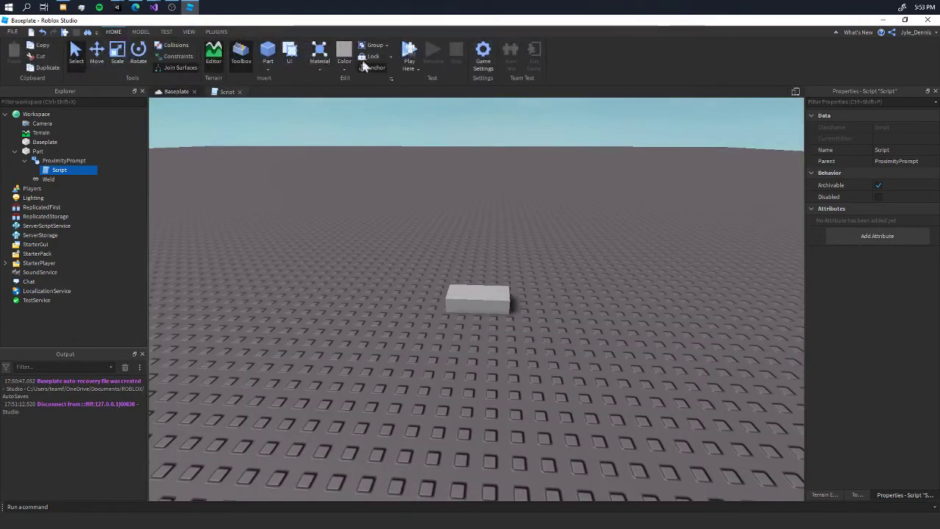
click(408, 53)
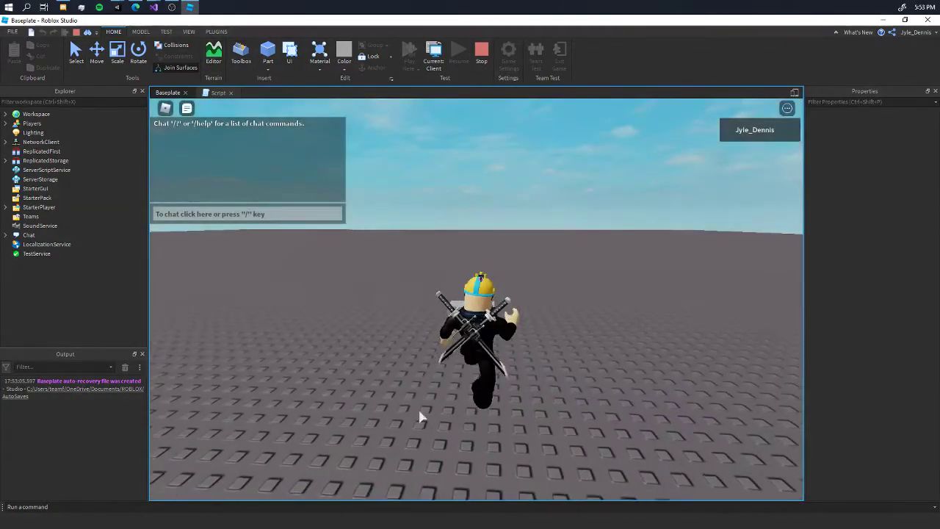
key(w)
right_drag(503, 325, 501, 331)
key(f)
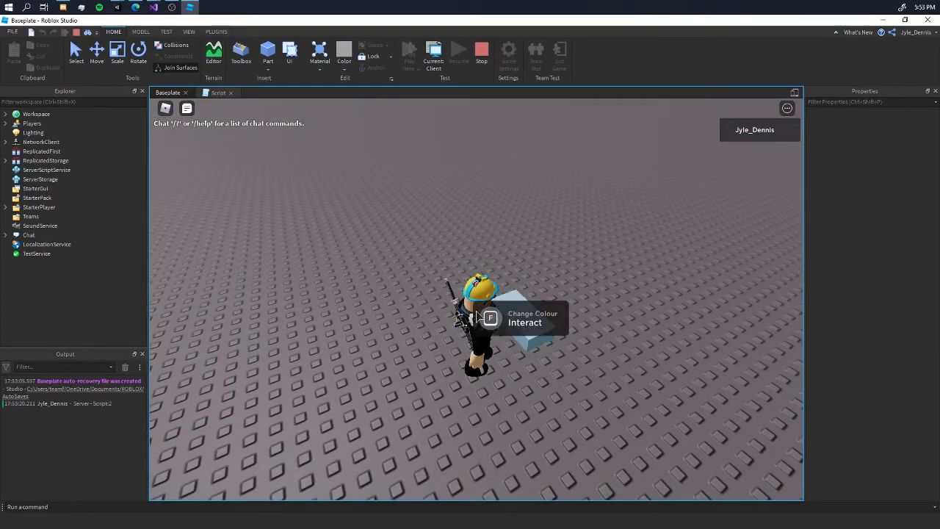
right_drag(483, 357, 482, 356)
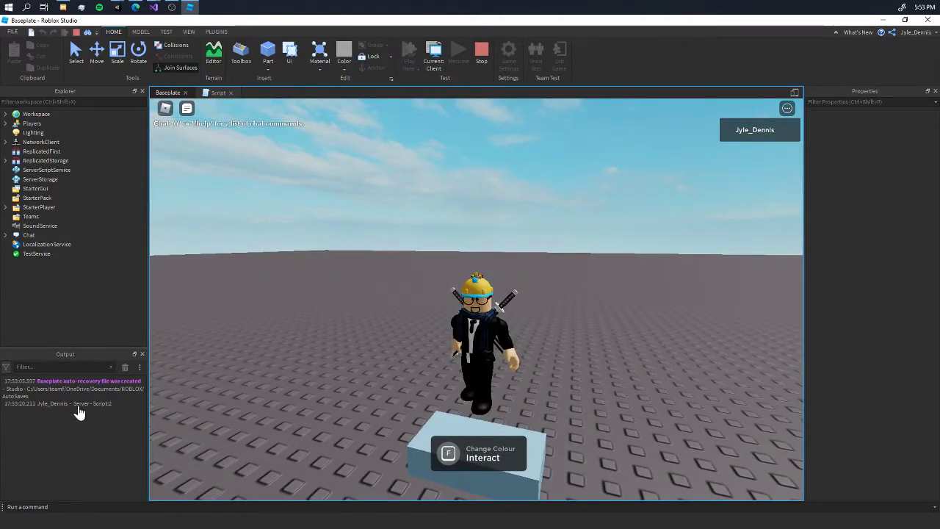
right_drag(687, 417, 688, 417)
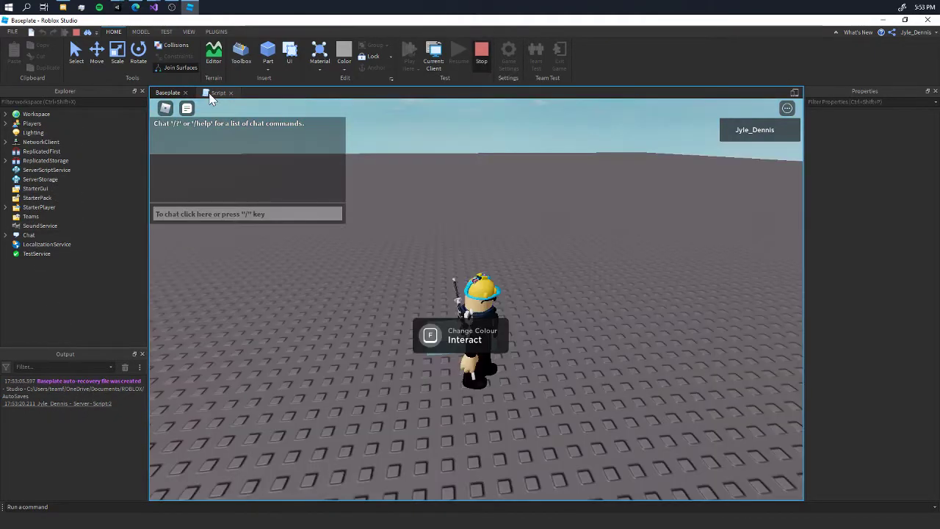
click(217, 93)
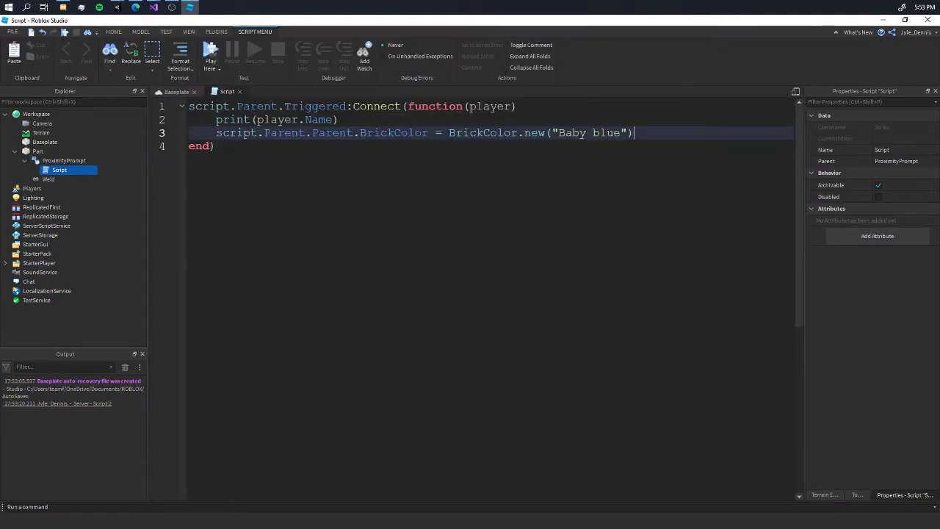
drag(634, 133, 216, 119)
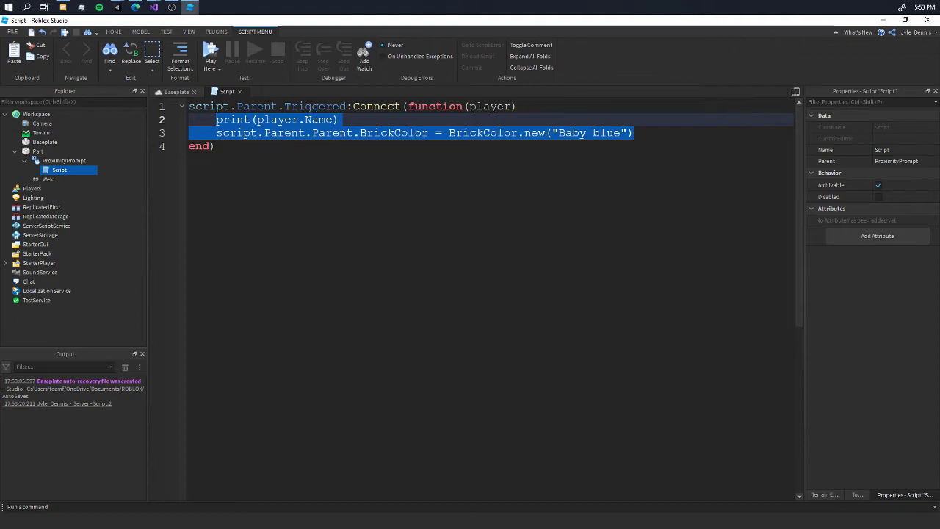
Insert a second block part on the baseplate in the 3D view.
click(184, 93)
scroll(467, 229, down, 5)
right_drag(467, 229, 329, 169)
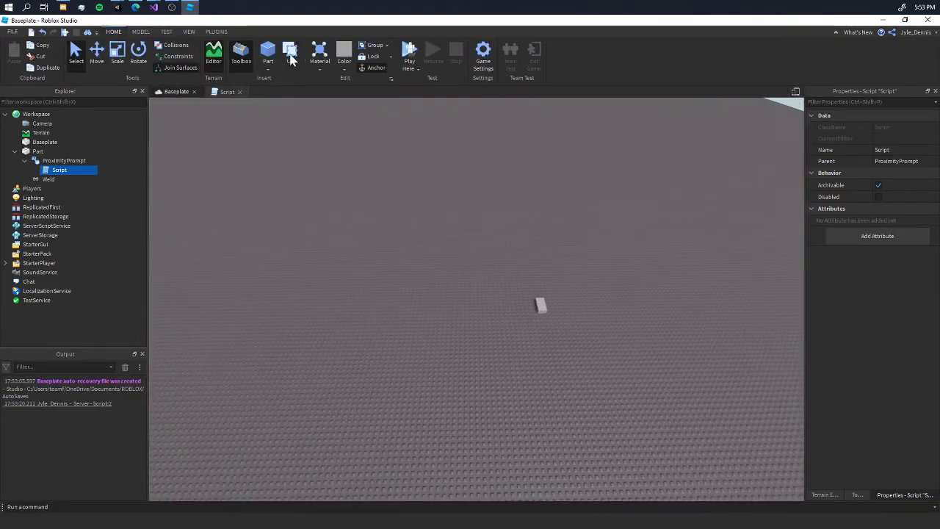
click(268, 51)
scroll(471, 269, up, 2)
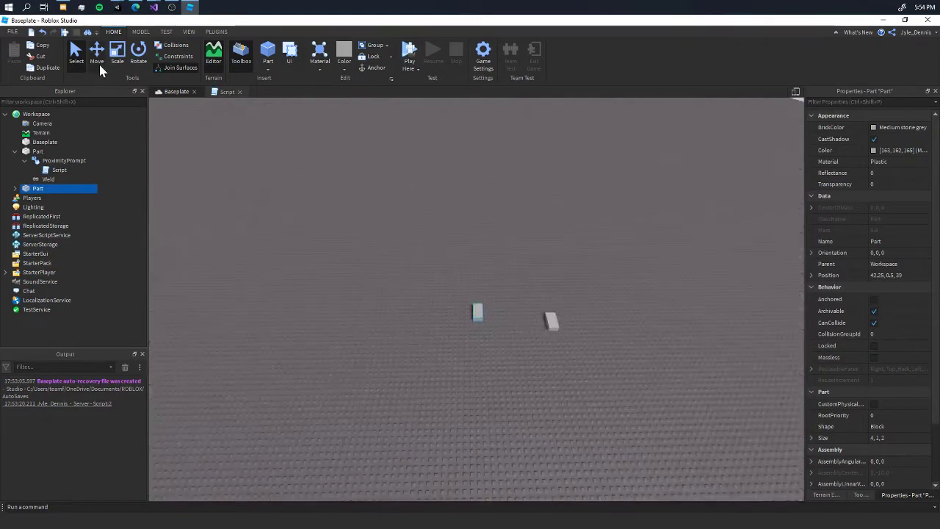
Move the new part along its Z axis away from the original part, to about Z -37.
key(a)
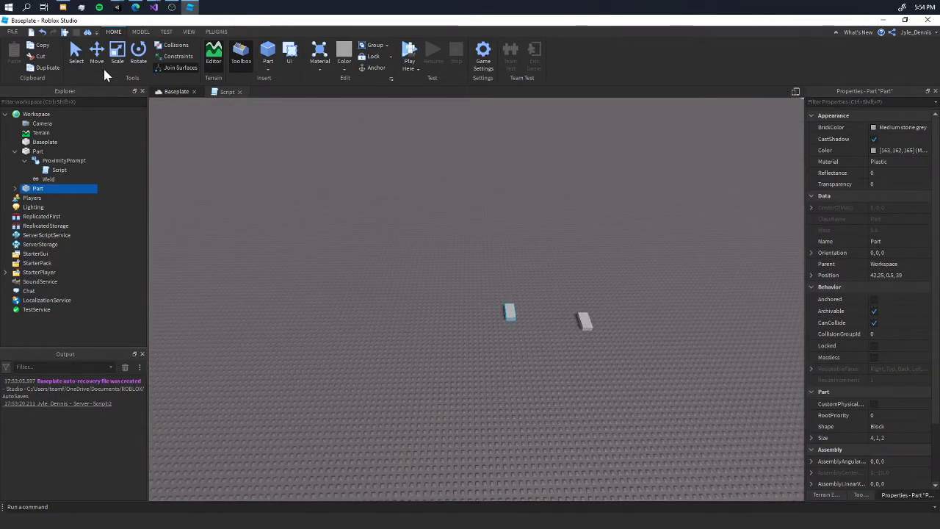
click(100, 60)
drag(465, 315, 290, 307)
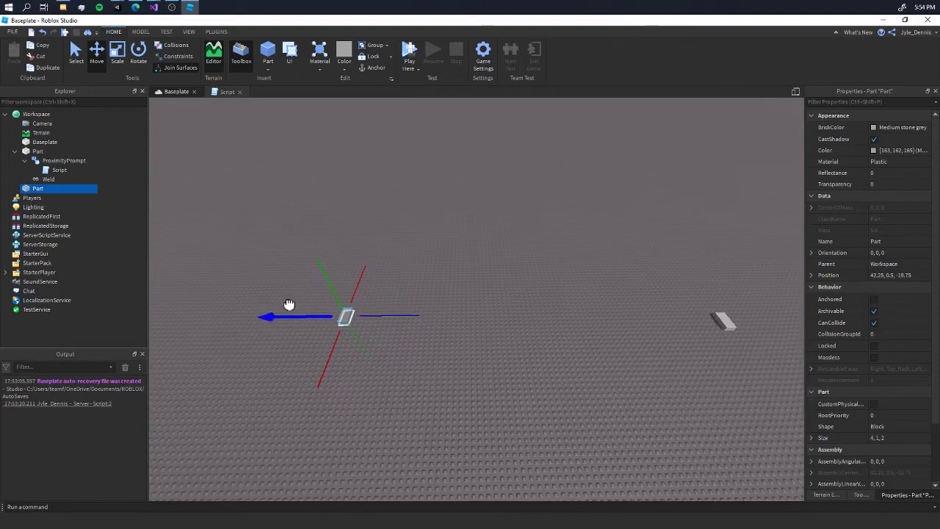
key(a)
right_drag(377, 285, 376, 286)
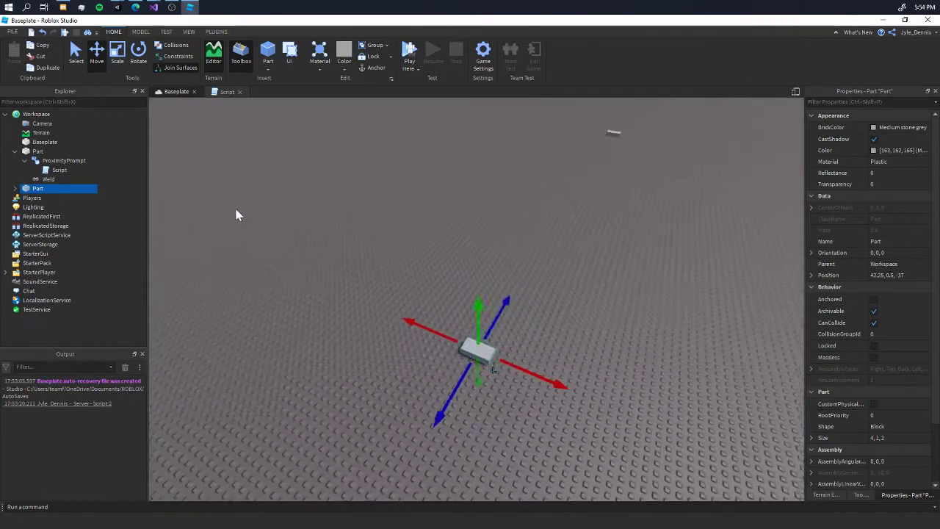
Scale the new part along its X axis down to about 1.75 studs.
click(118, 57)
drag(436, 331, 444, 349)
key(w)
mouse_move(518, 358)
right_down()
mouse_move(505, 350)
mouse_move(518, 358)
right_up()
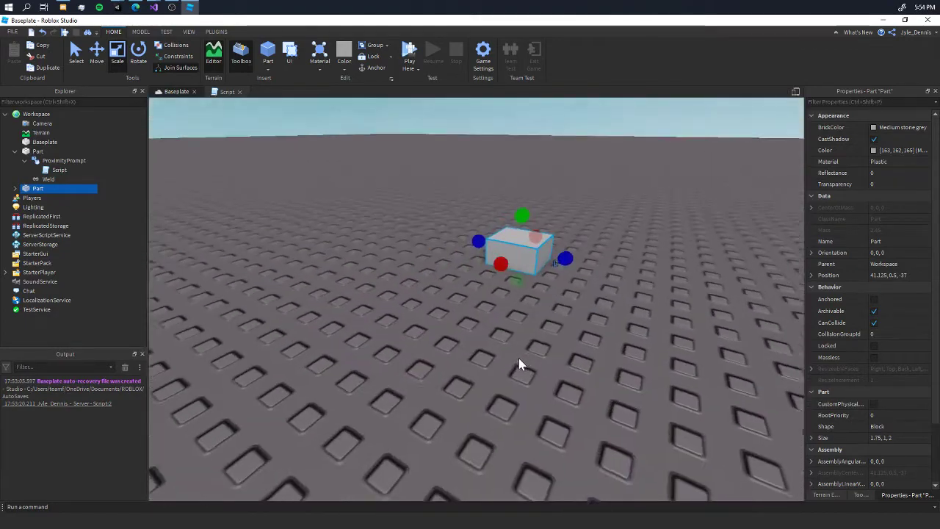
Turn off CanCollide for the new part and anchor it.
scroll(916, 344, down, 1)
scroll(915, 344, down, 1)
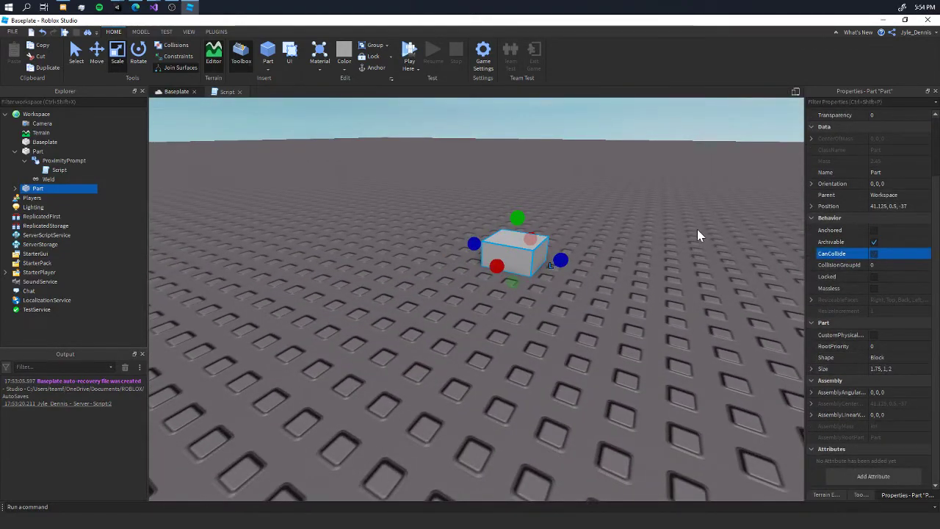
scroll(892, 216, up, 2)
click(381, 67)
click(515, 187)
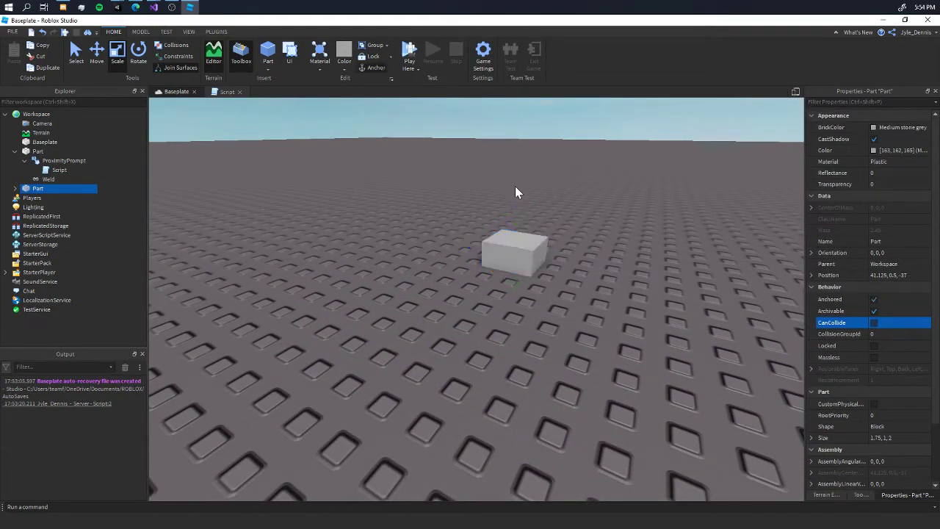
Rename the new part as teleportPart.
scroll(515, 186, down, 1)
double_click(36, 188)
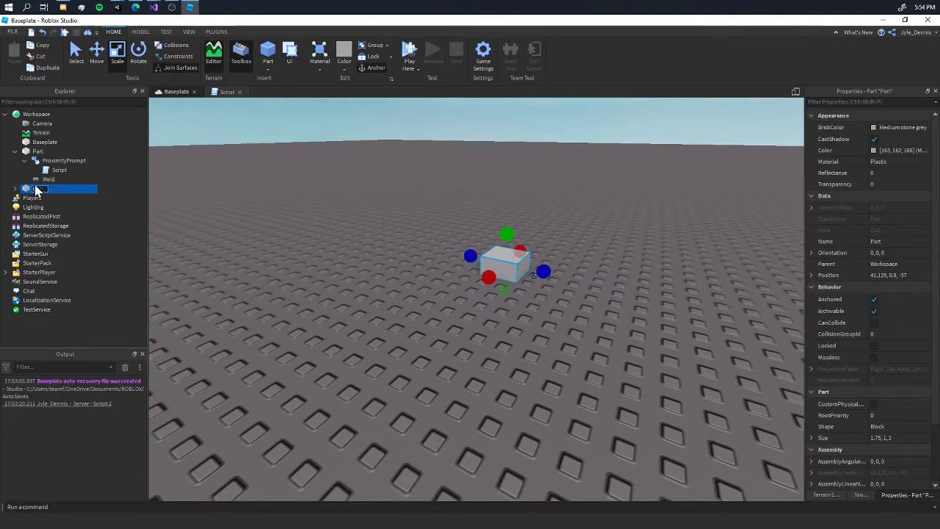
text(teleport)
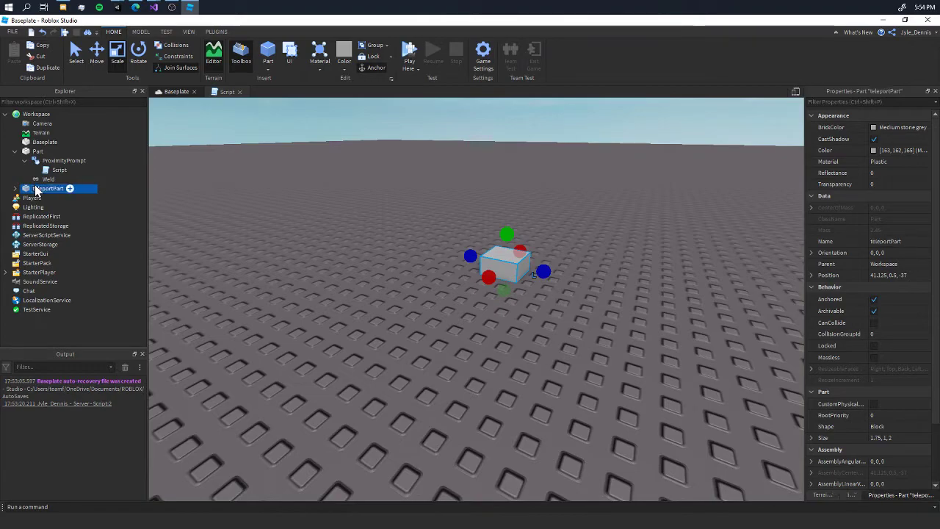
Replace the body of the Triggered function with workspace:FindFirstChild(player.Name):MoveTo(workspace.teleportPart.Position).
click(239, 210)
right_drag(240, 210, 239, 211)
key(w)
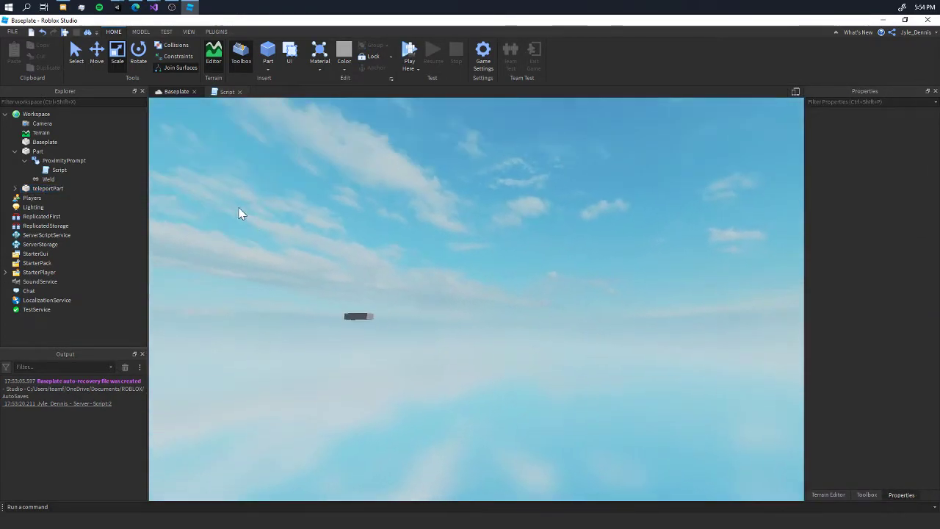
mouse_move(399, 360)
right_down()
mouse_move(366, 387)
mouse_move(416, 363)
right_up()
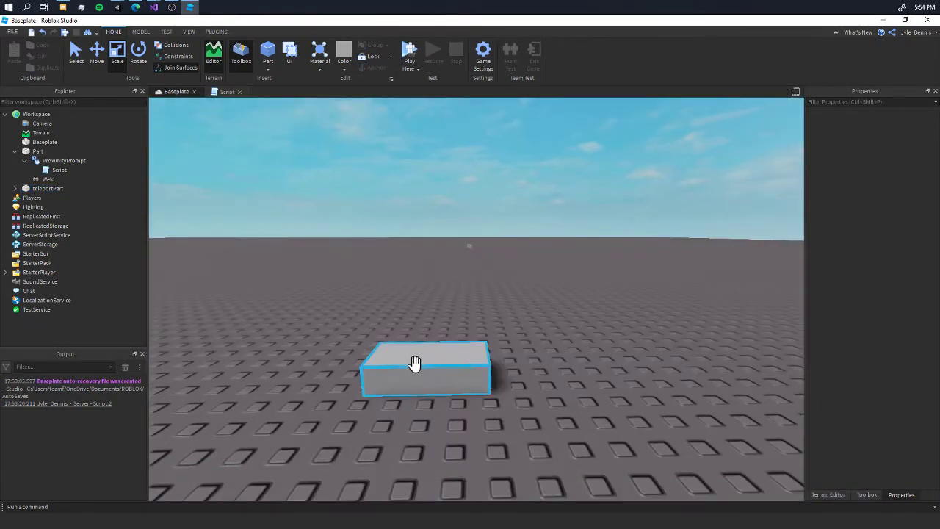
click(416, 363)
click(228, 92)
click(215, 146)
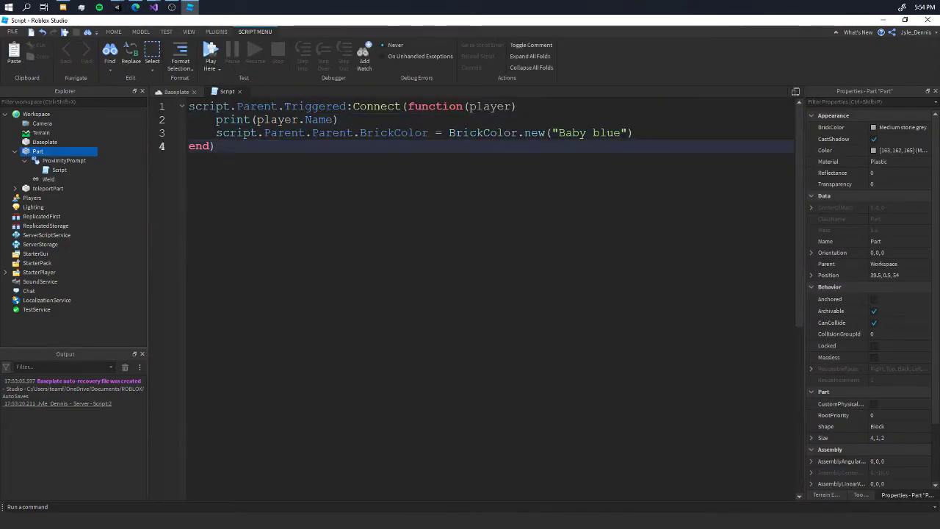
drag(633, 132, 216, 119)
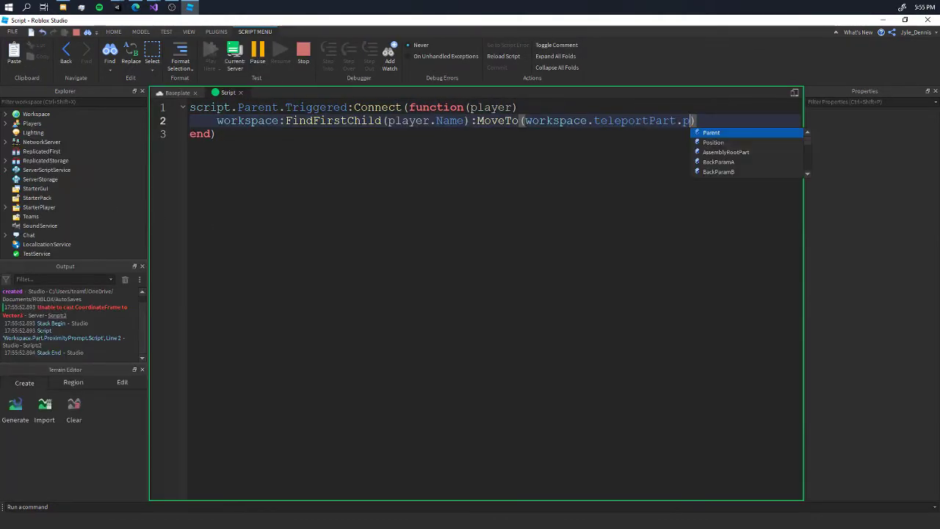
text(os)
key(Tab)
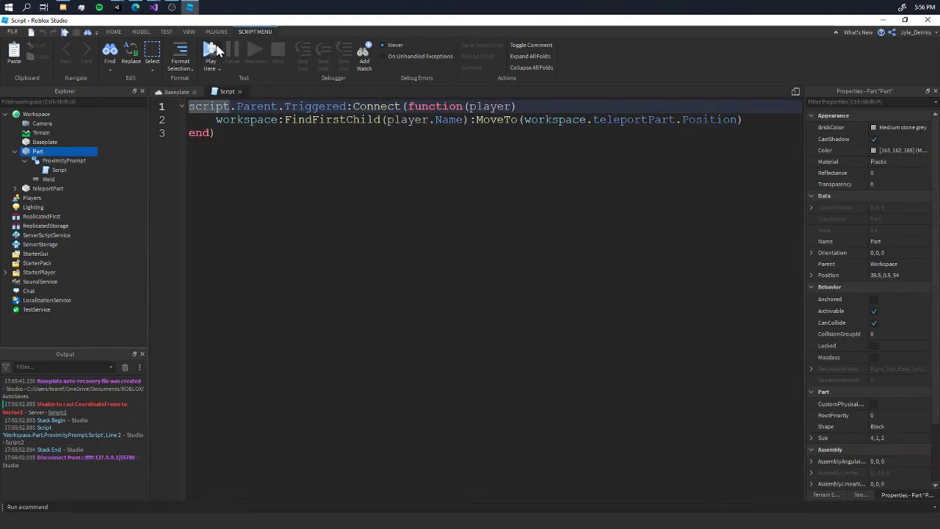
Start a playtest and hold the part's proximity prompt until it triggers to test the teleport to teleportPart.
click(216, 50)
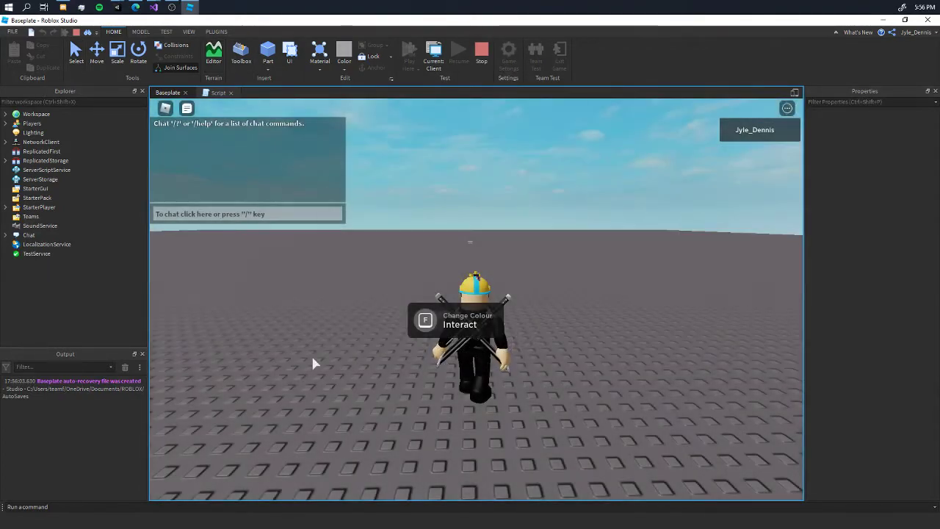
key(f)
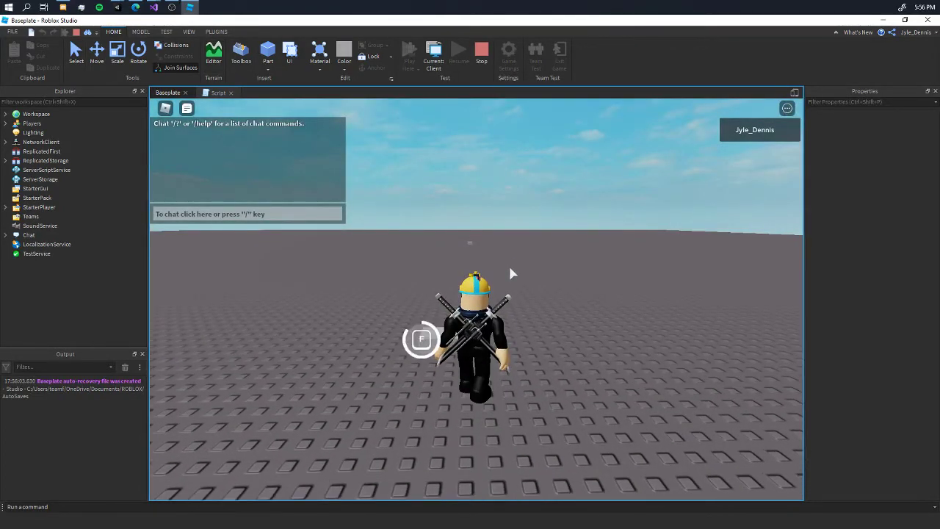
right_drag(510, 268, 510, 268)
key(space)
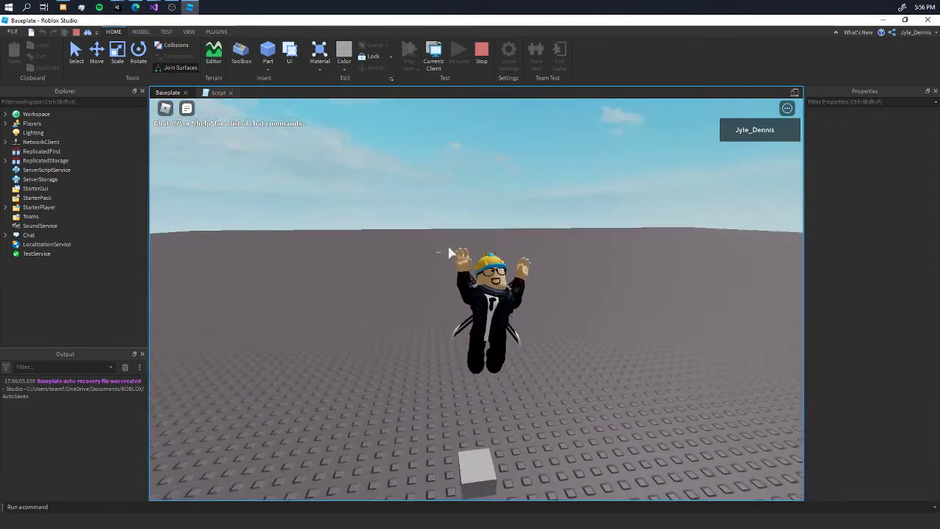
Walk the character back to the prompt part and activate its proximity prompt again to retest the teleport.
key(a)
key(d)
right_drag(451, 231, 469, 246)
key(w)
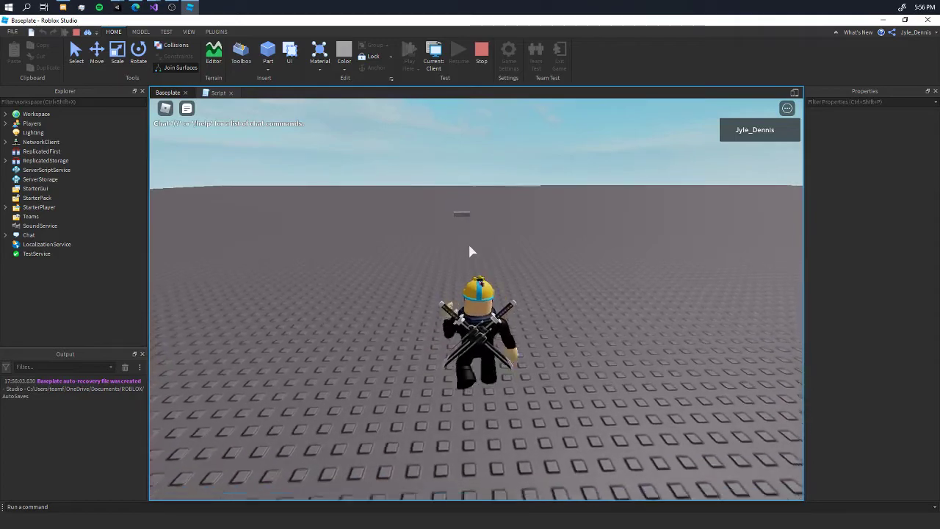
key(w)
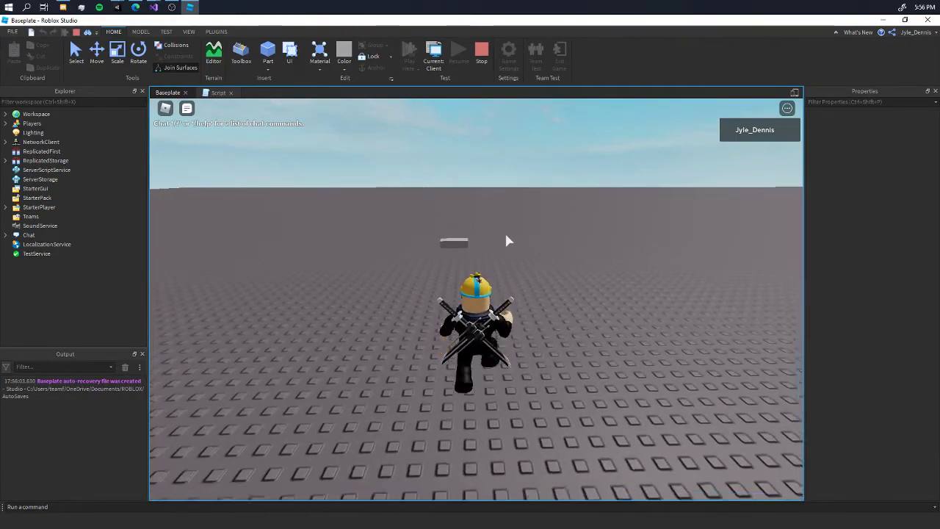
key(w)
key(f)
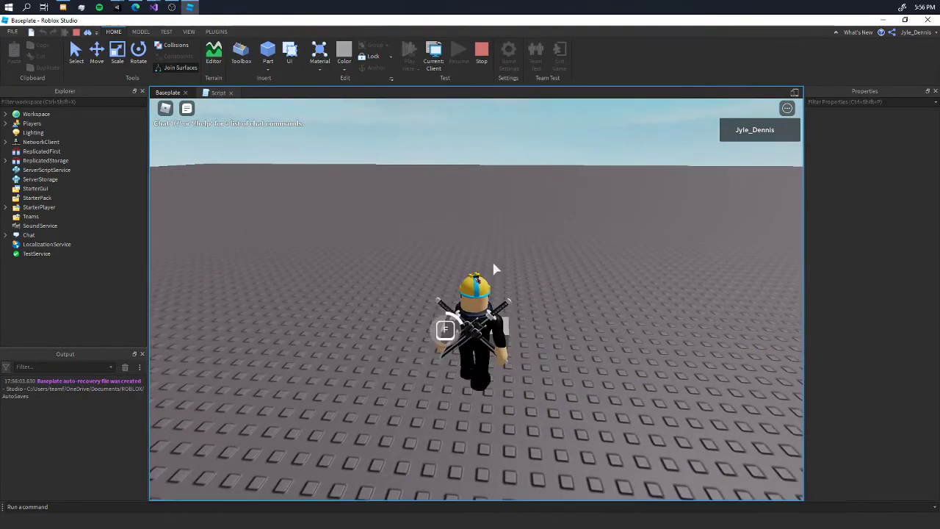
key(w)
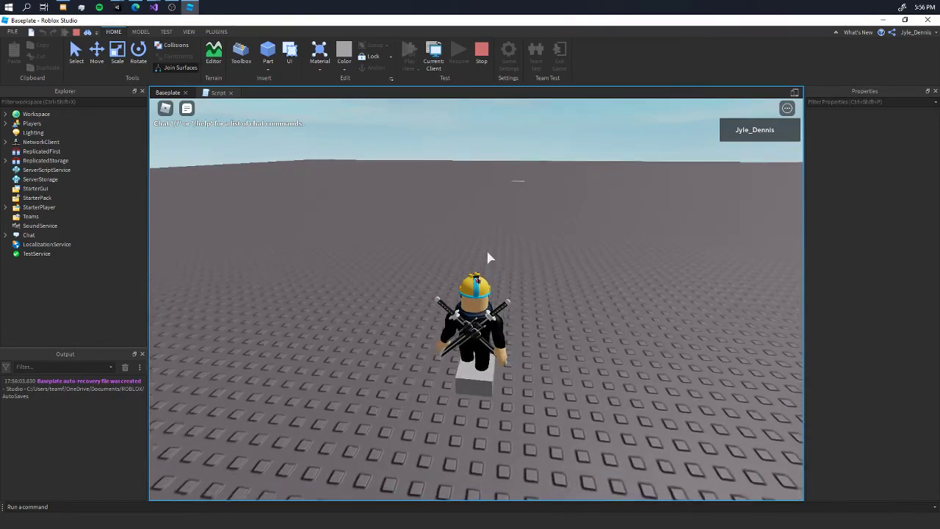
right_drag(488, 253, 488, 253)
key(s)
right_drag(538, 216, 538, 215)
key(a)
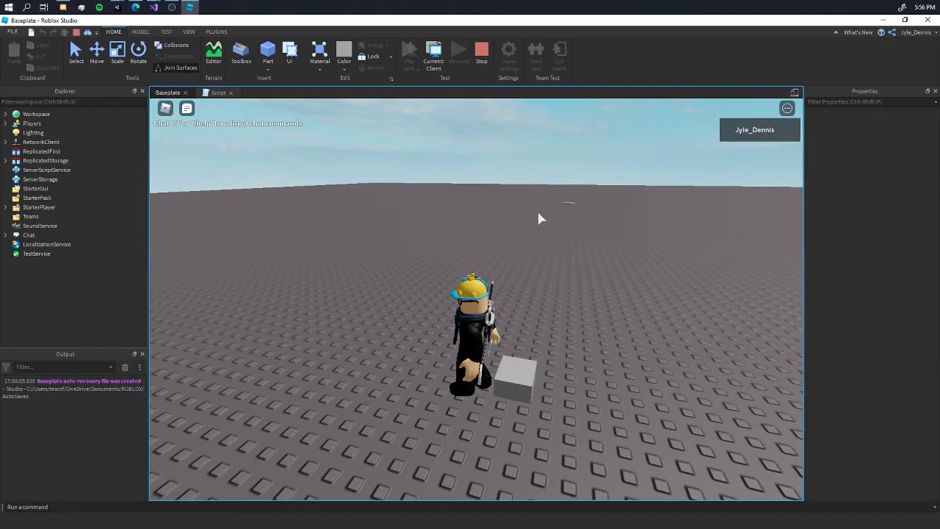
key(s)
right_drag(539, 213, 538, 213)
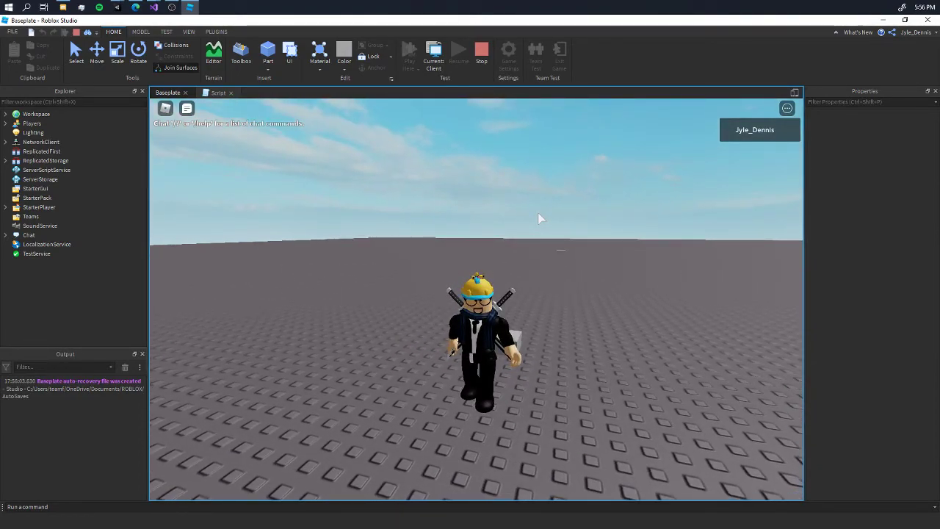
key(a)
key(w)
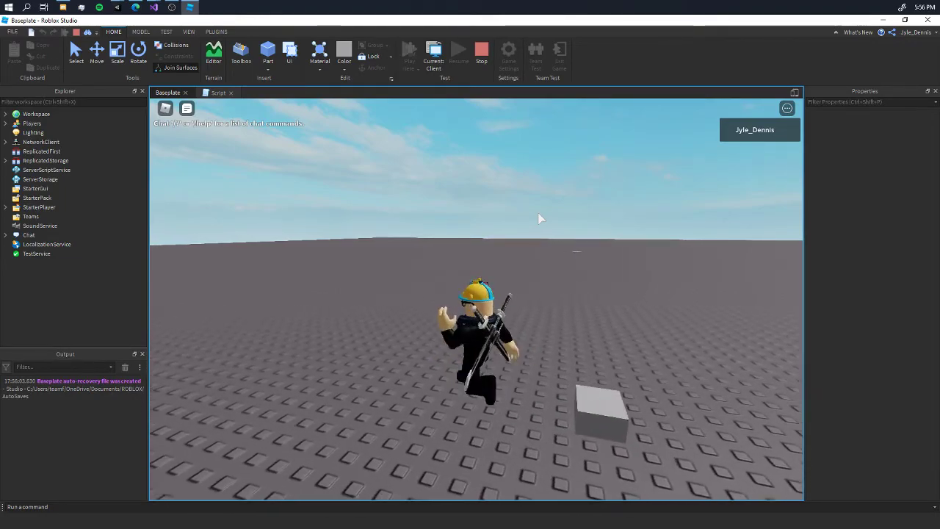
right_drag(539, 213, 538, 215)
key(s)
key(d)
key(w)
key(s)
right_drag(564, 273, 559, 275)
key(a)
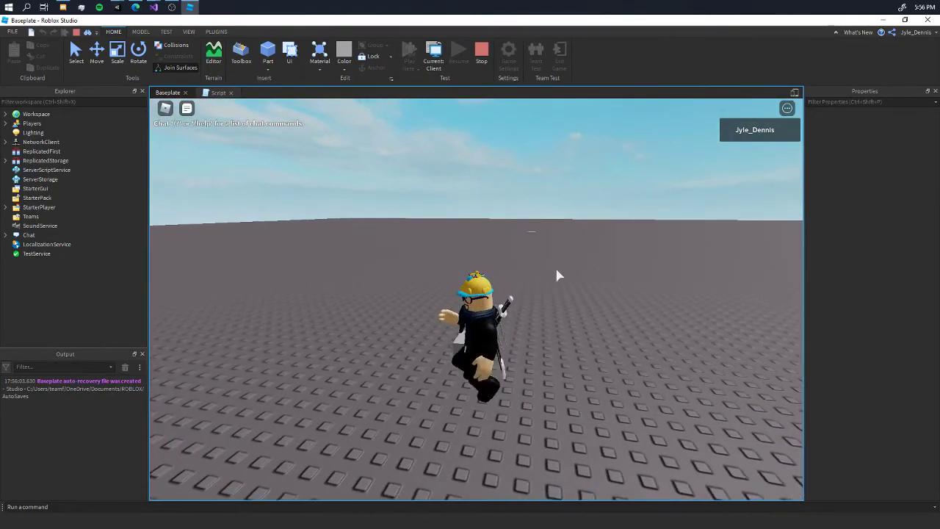
key(w)
key(d)
key(s)
key(a)
key(w)
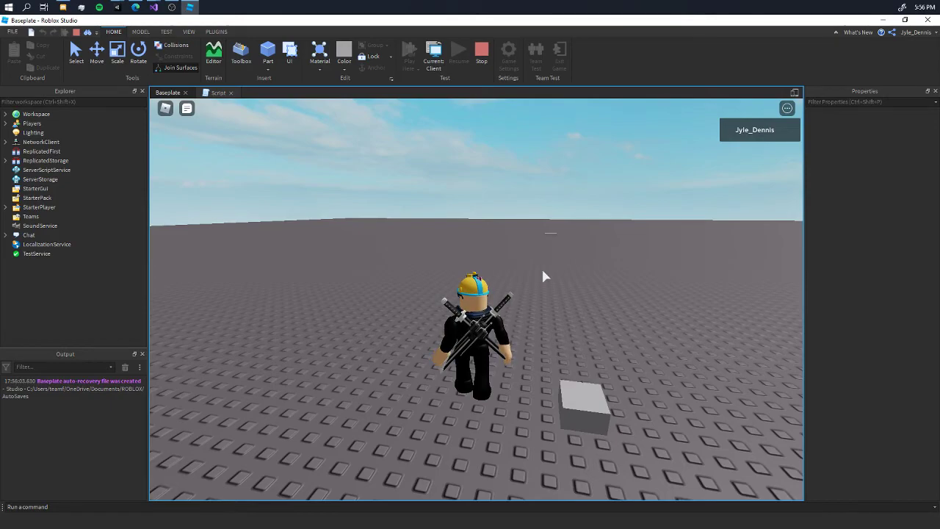
right_drag(512, 236, 512, 237)
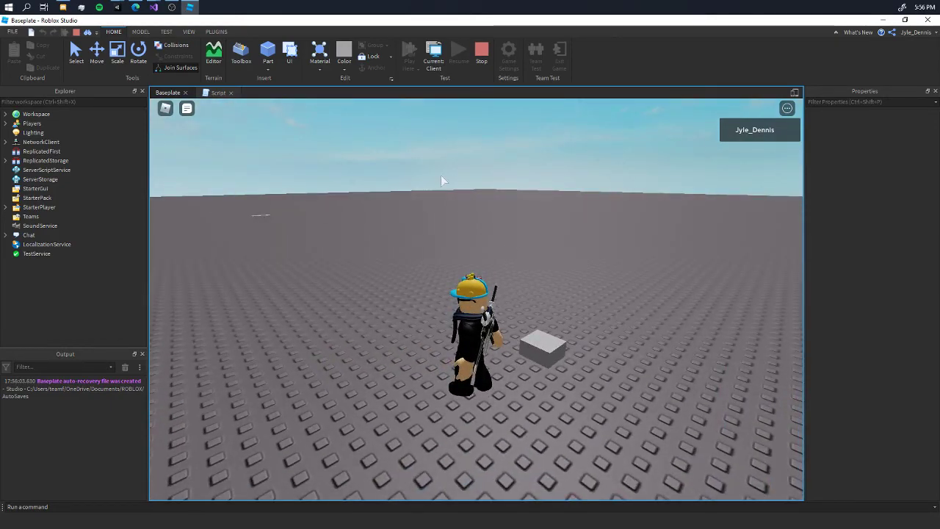